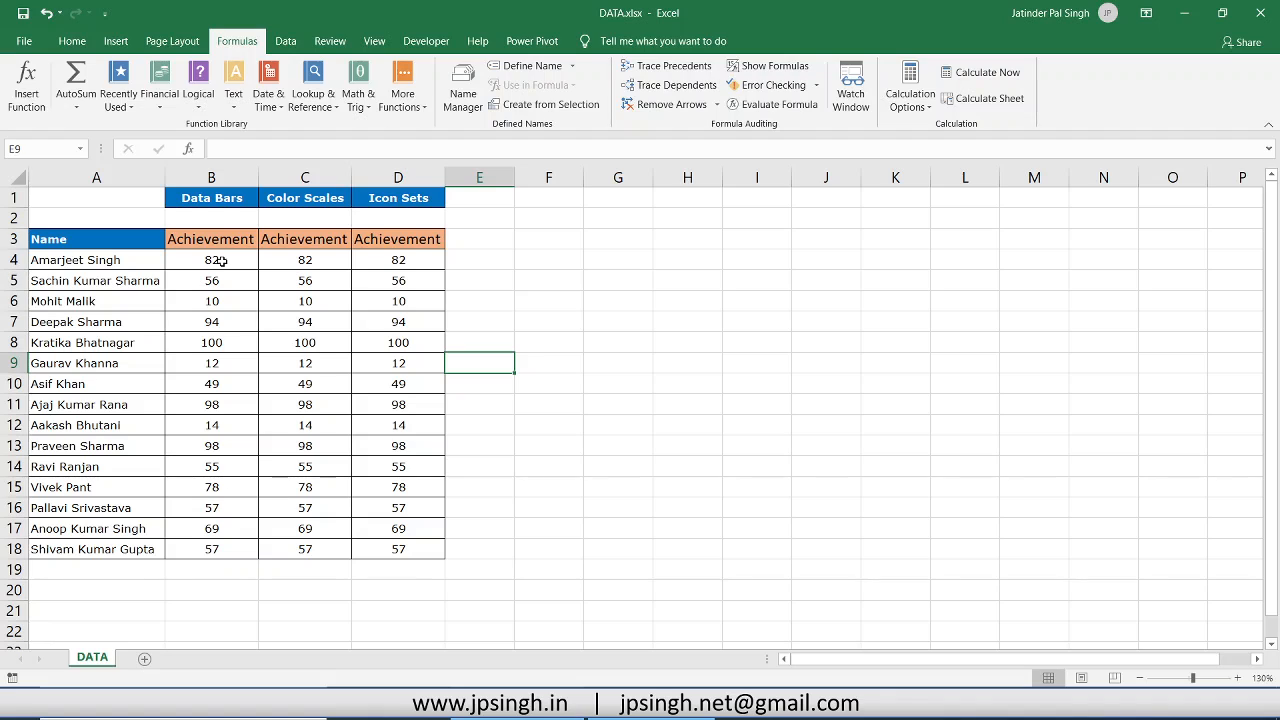
Apply light blue gradient-fill data bars to the Achievement values in B4:B18
left_click_drag(223, 259, 216, 555)
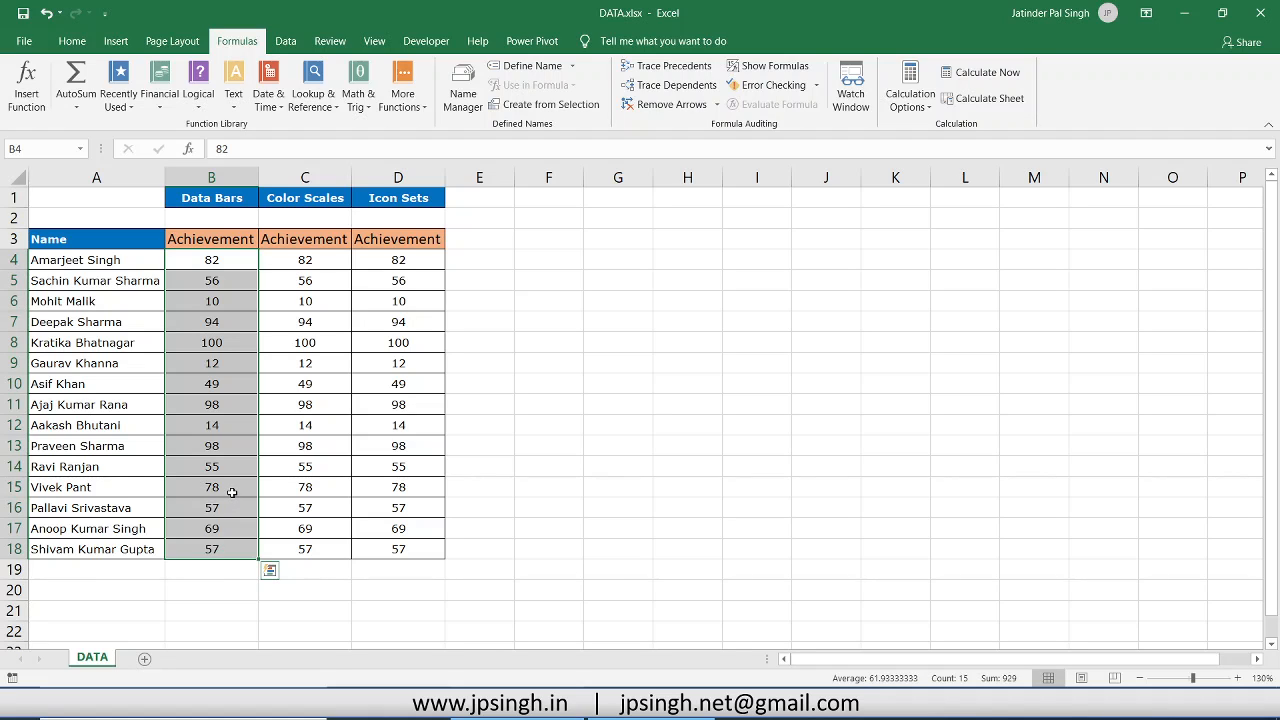
left_click(74, 44)
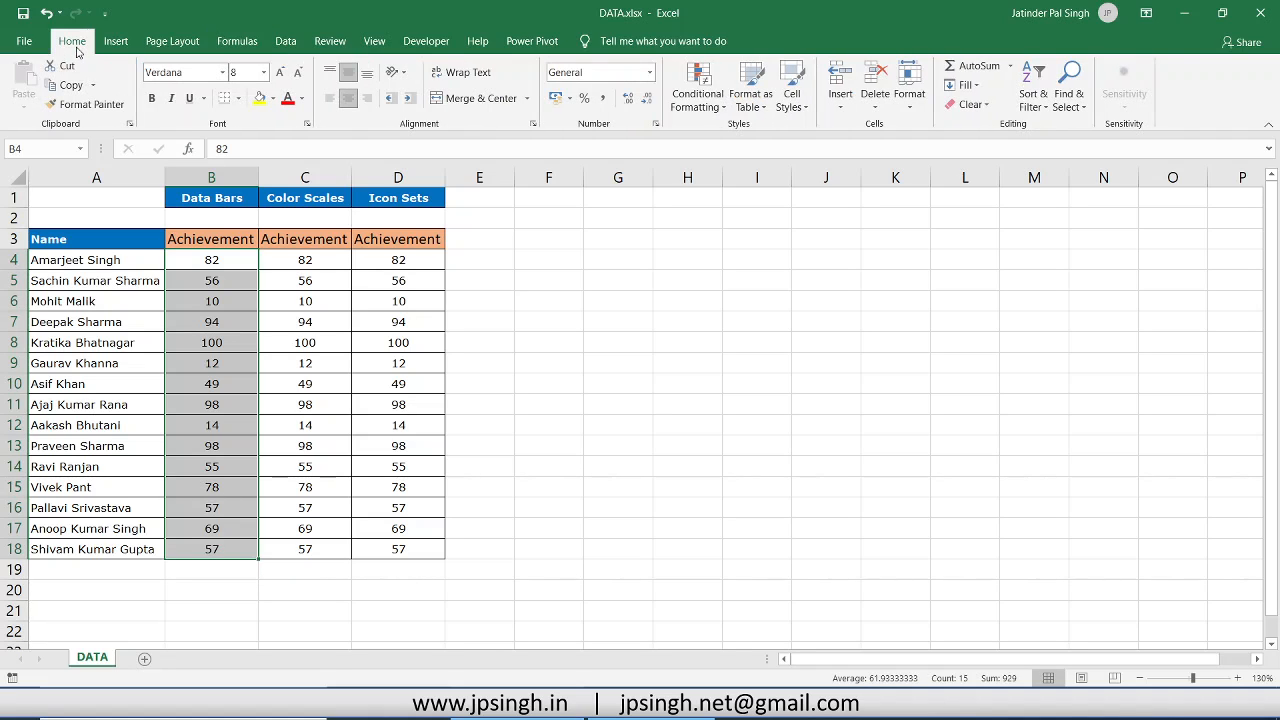
left_click(718, 106)
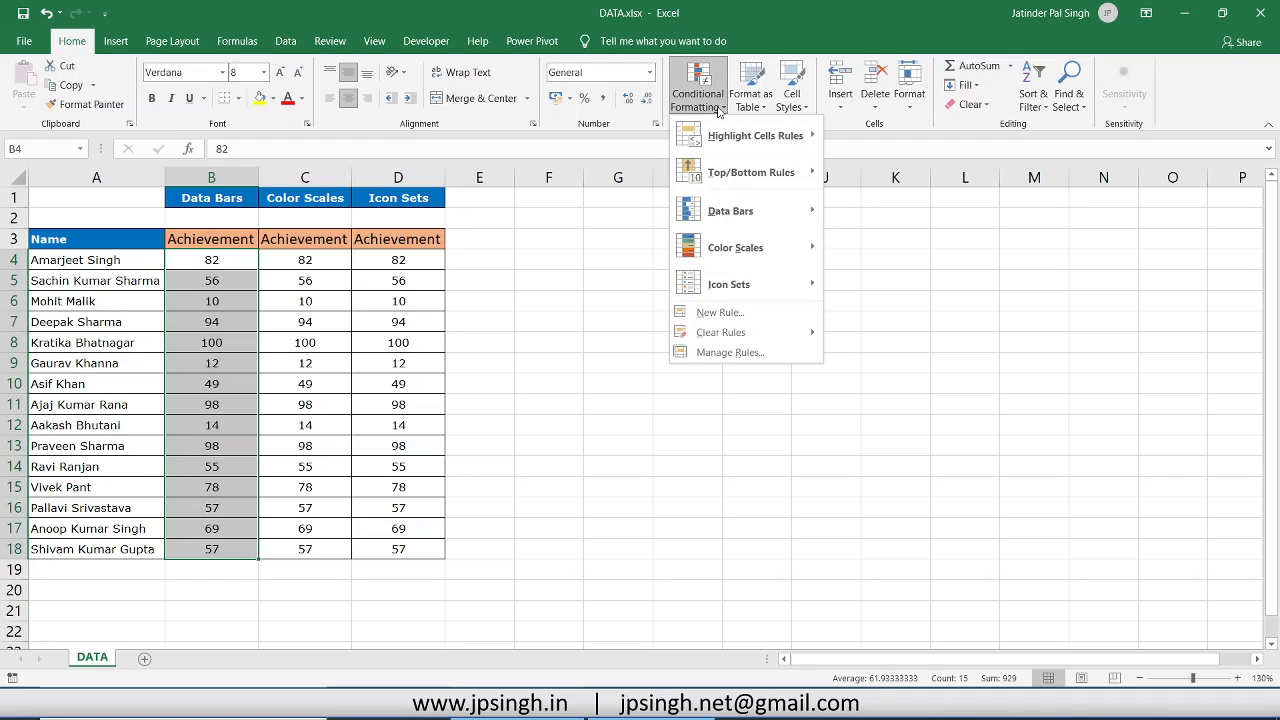
mouse_move(740, 213)
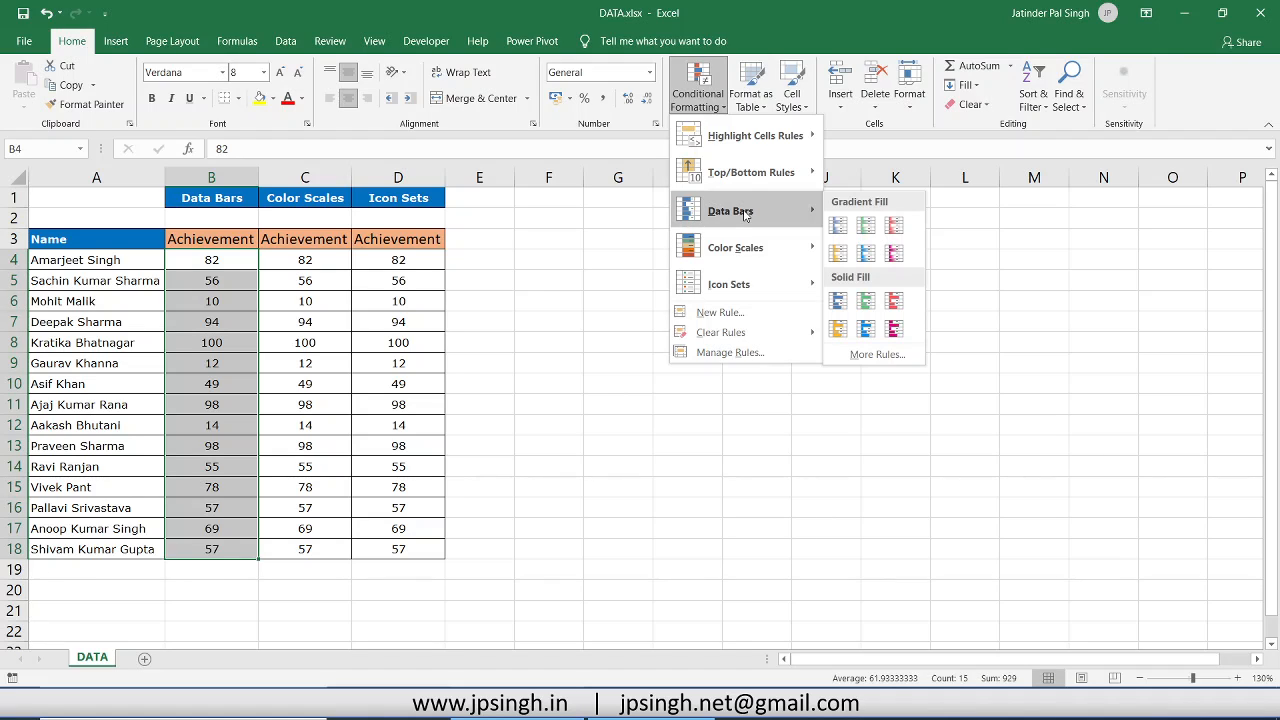
left_click(867, 255)
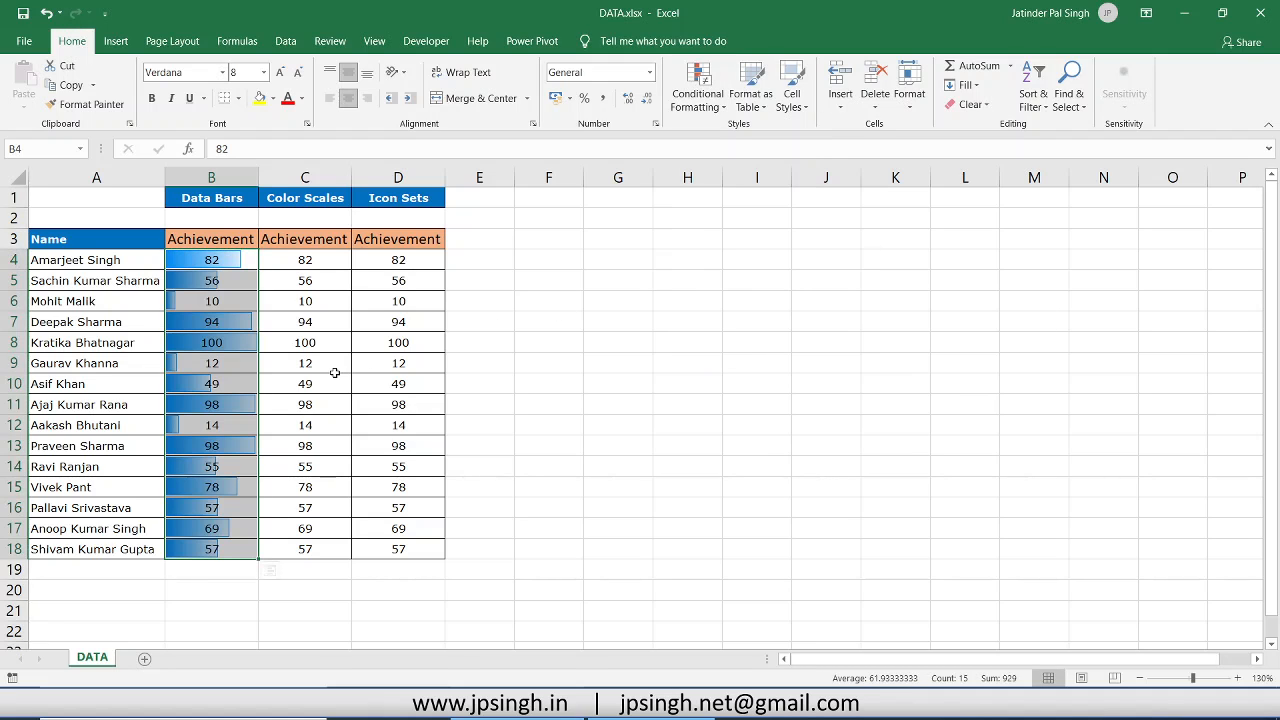
Widen column B slightly to give its data bars more room
left_click_drag(258, 177, 280, 177)
left_click(241, 365)
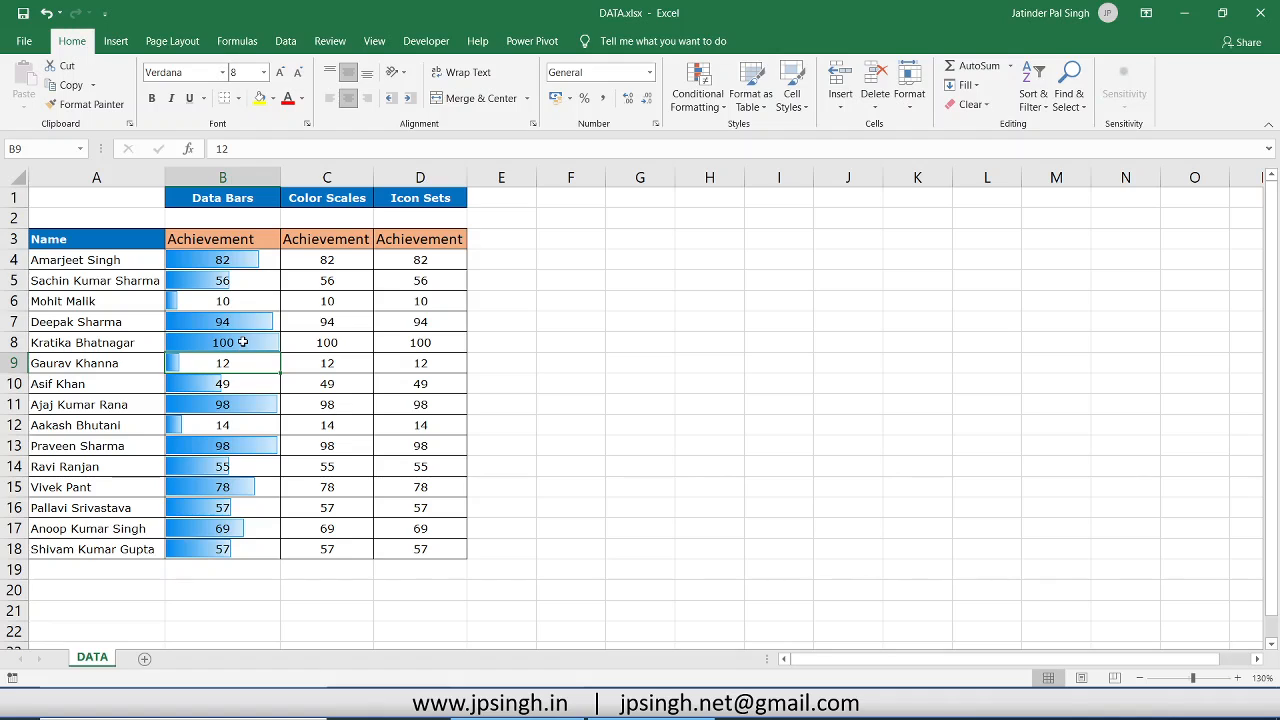
left_click(241, 342)
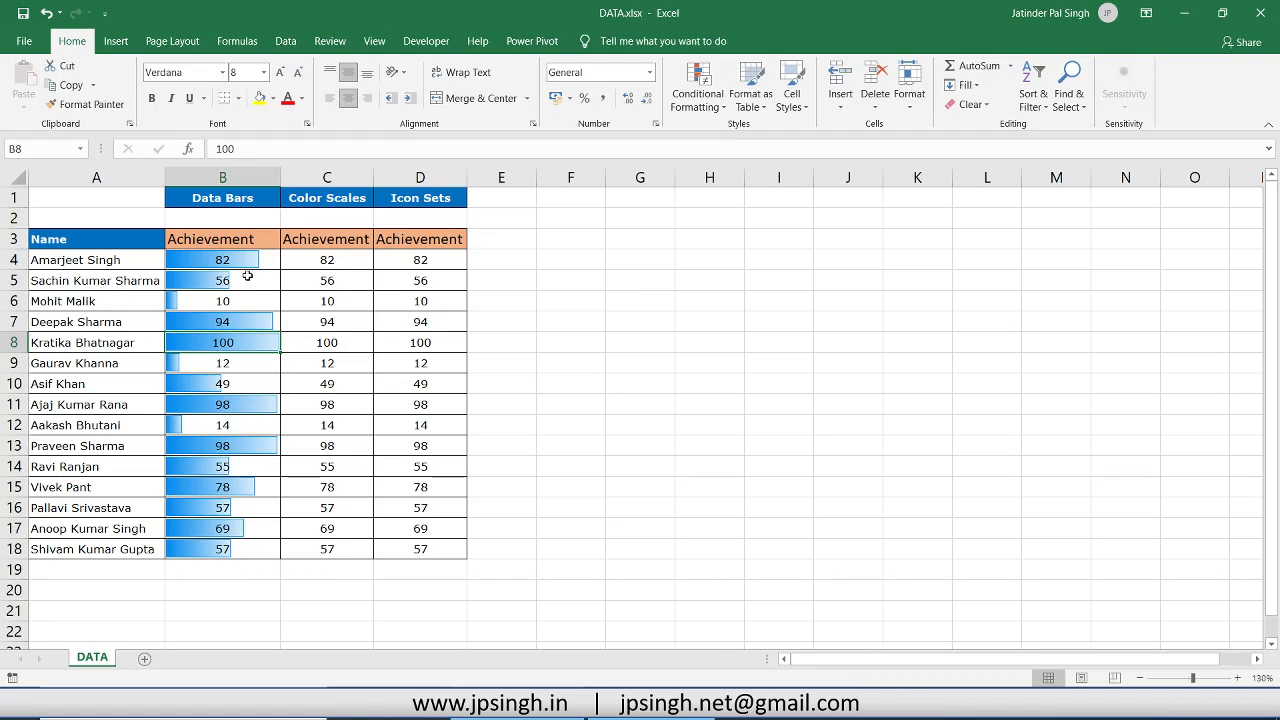
Edit the data bar rule for B4:B18 so its maximum uses the Number type
left_click_drag(244, 260, 202, 548)
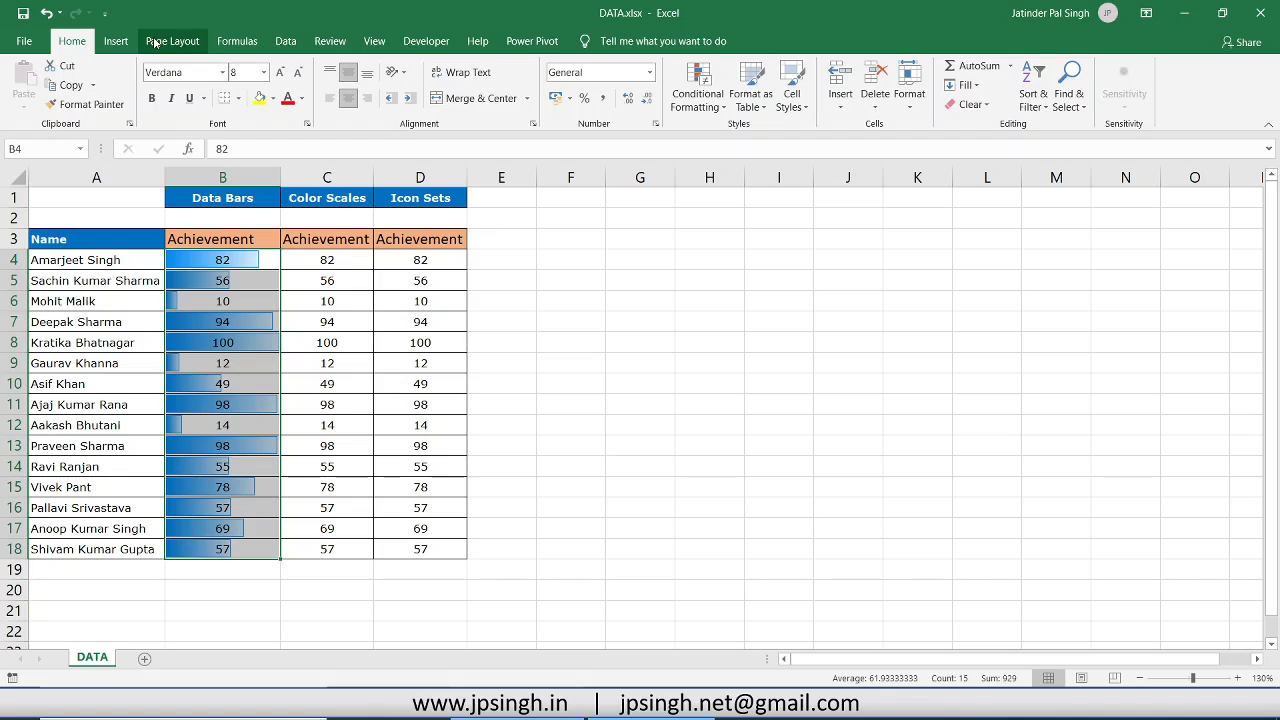
left_click(715, 110)
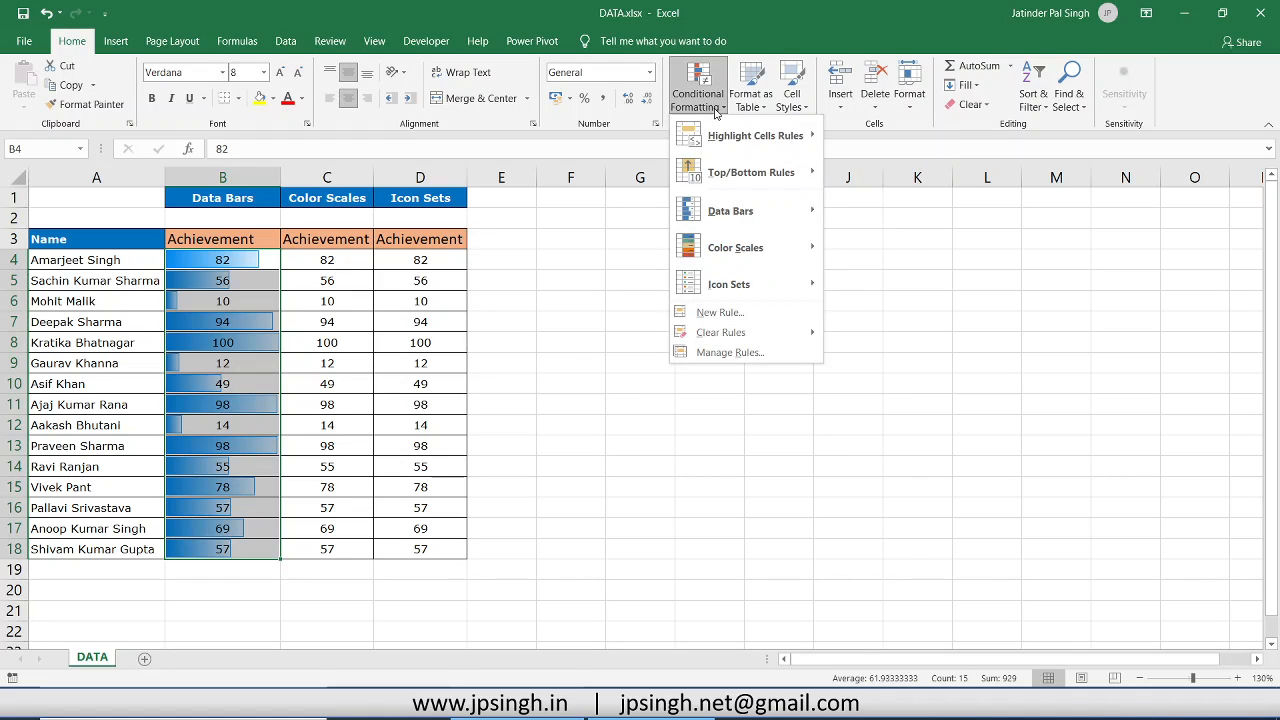
left_click(725, 353)
left_click_drag(716, 345, 791, 214)
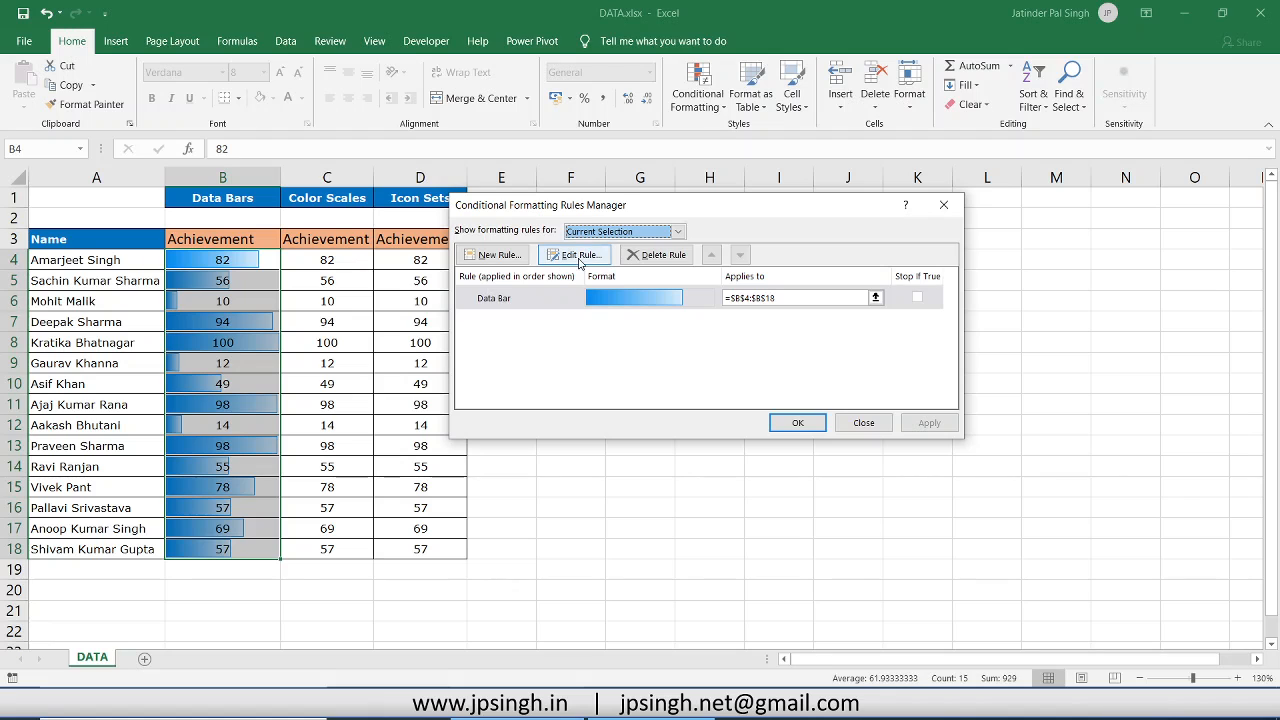
left_click(580, 256)
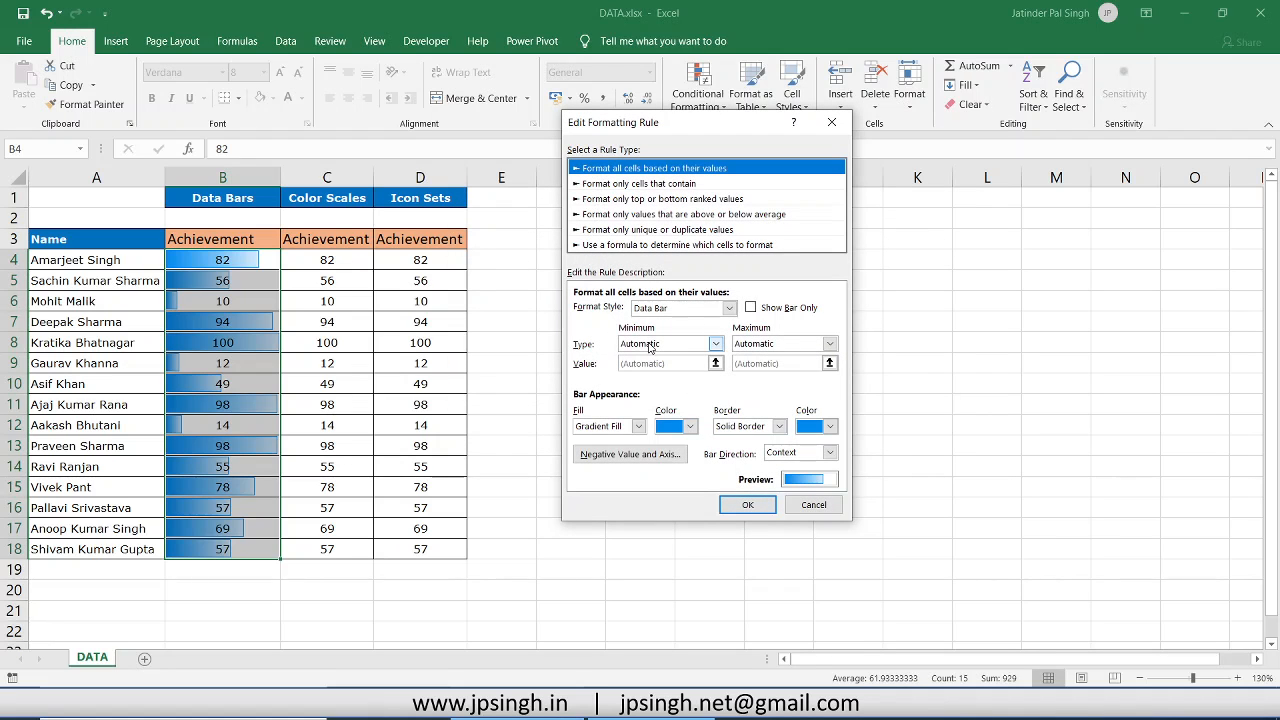
left_click(759, 348)
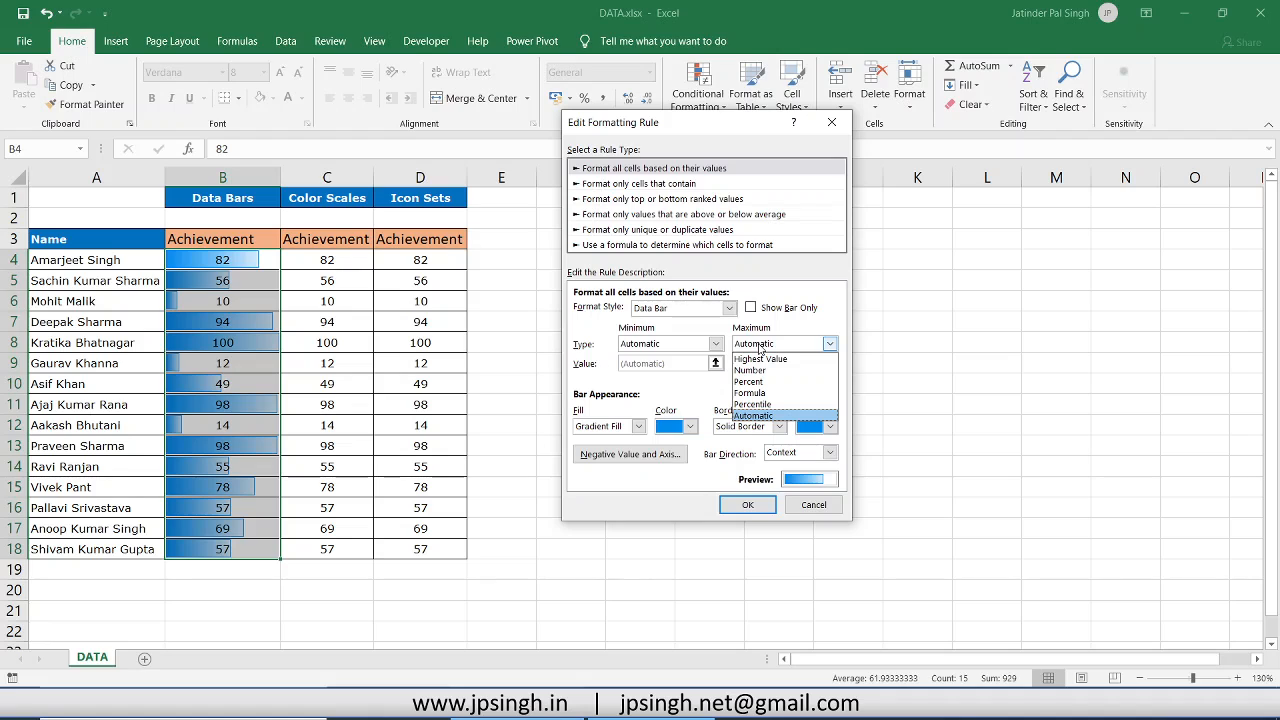
left_click(755, 371)
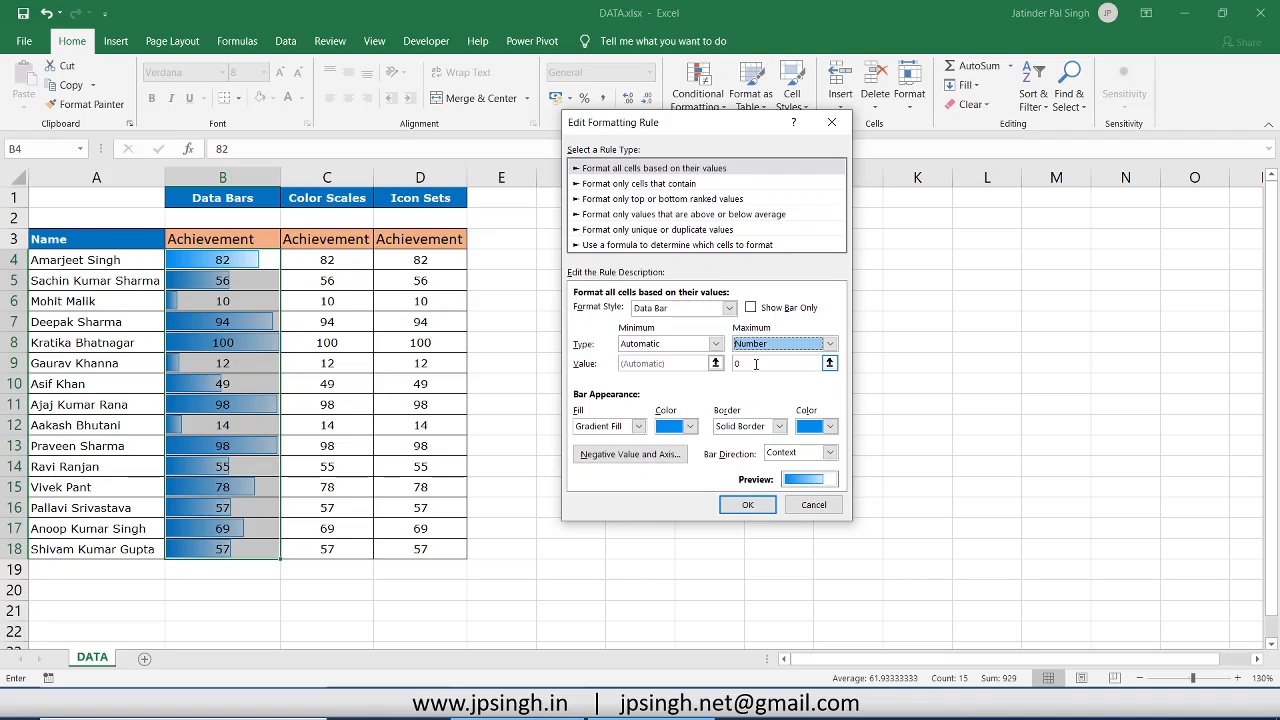
Set the data bar maximum to 200 and apply the edited rule
left_click(755, 364)
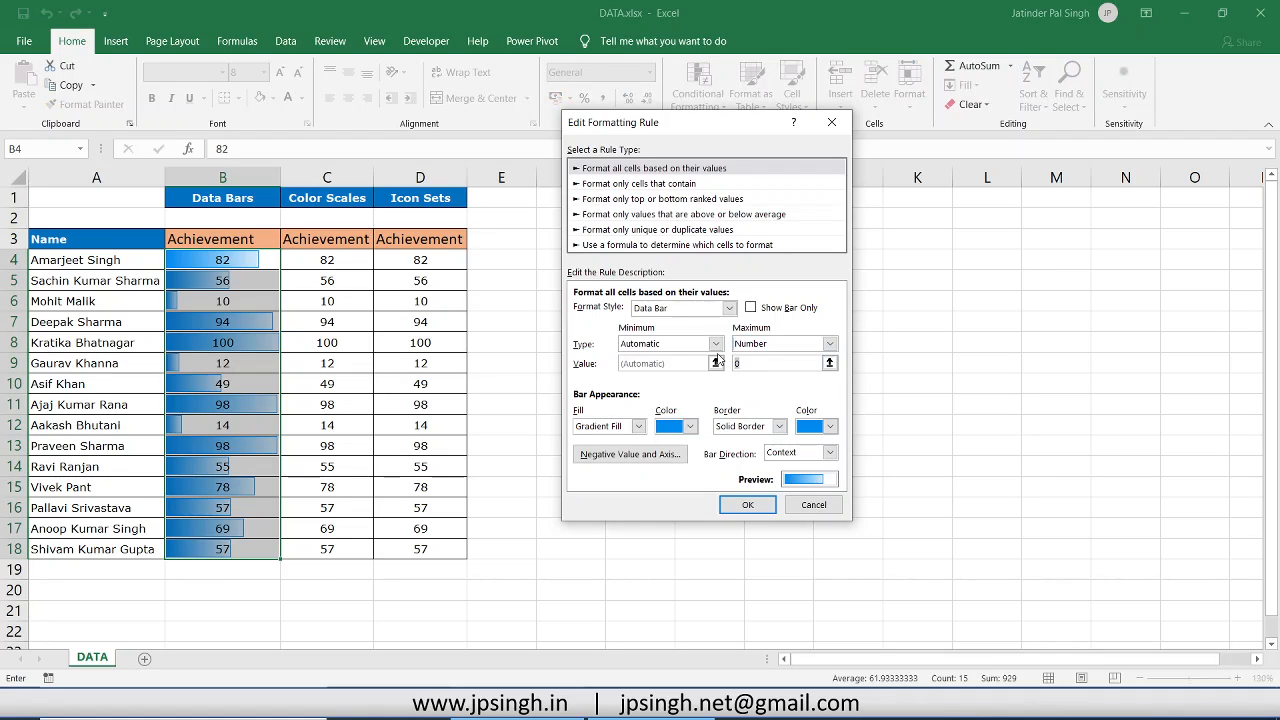
key("Down")
key("BackSpace")
key("BackSpace")
key("BackSpace")
key("BackSpace")
key("BackSpace")
key("BackSpace")
type("2000")
key("BackSpace")
left_click(747, 505)
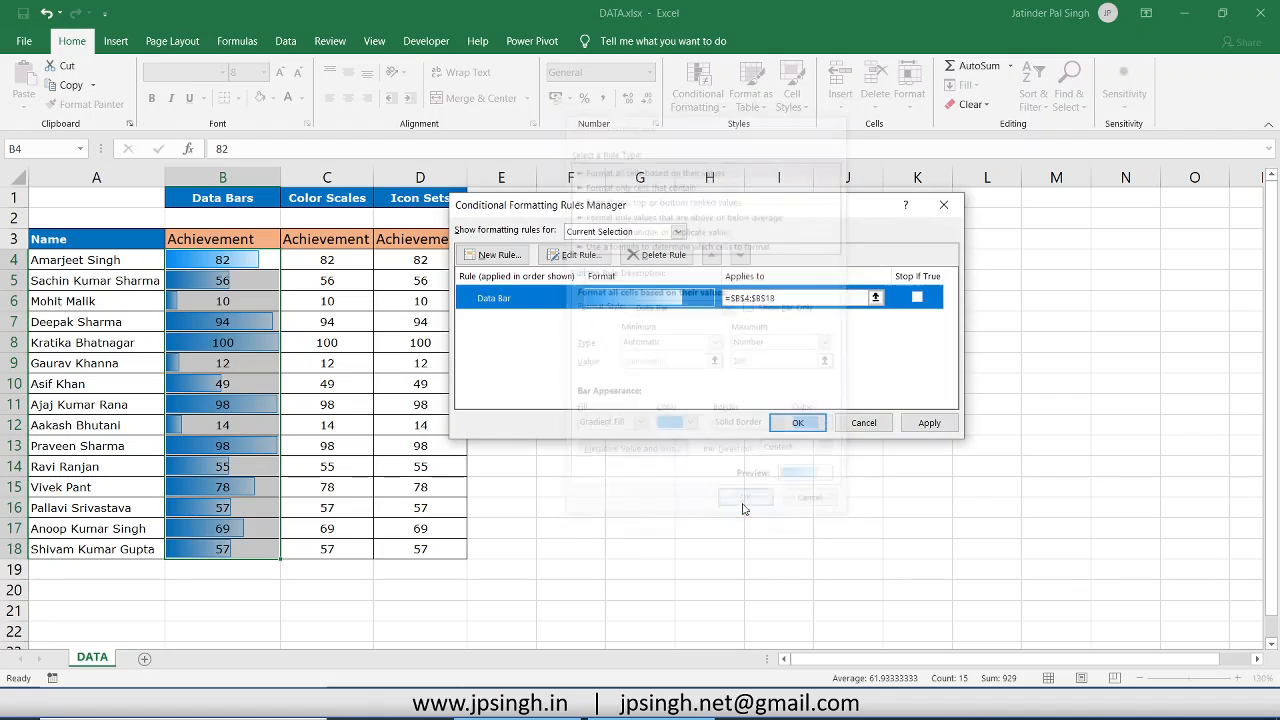
left_click(808, 424)
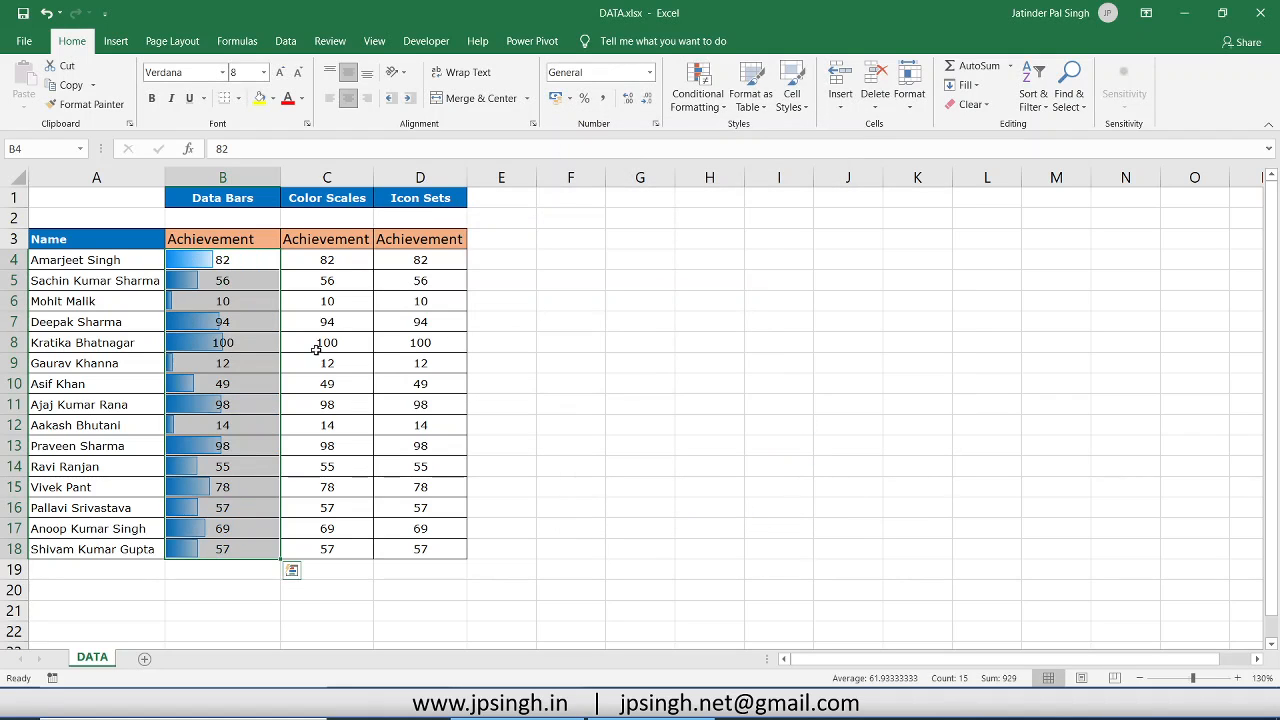
left_click(266, 364)
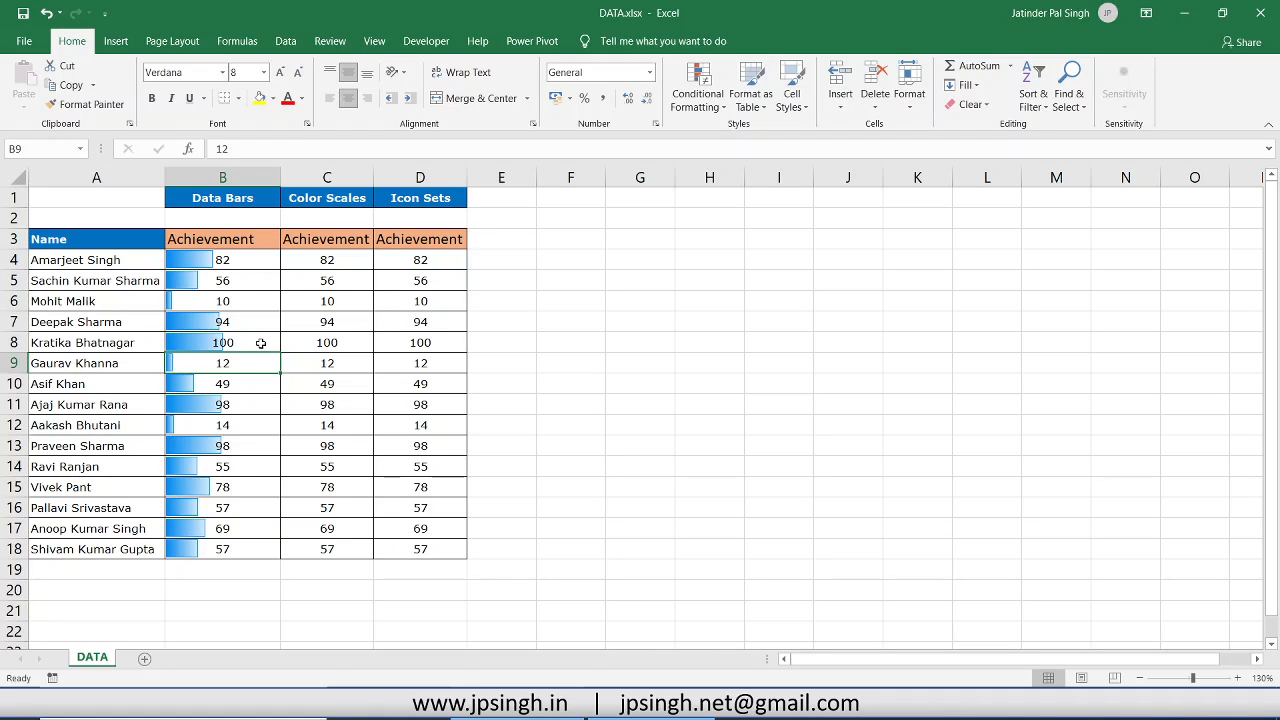
Apply the Green - Yellow - Red color scale to the Achievement values in C4:C18
left_click(334, 260)
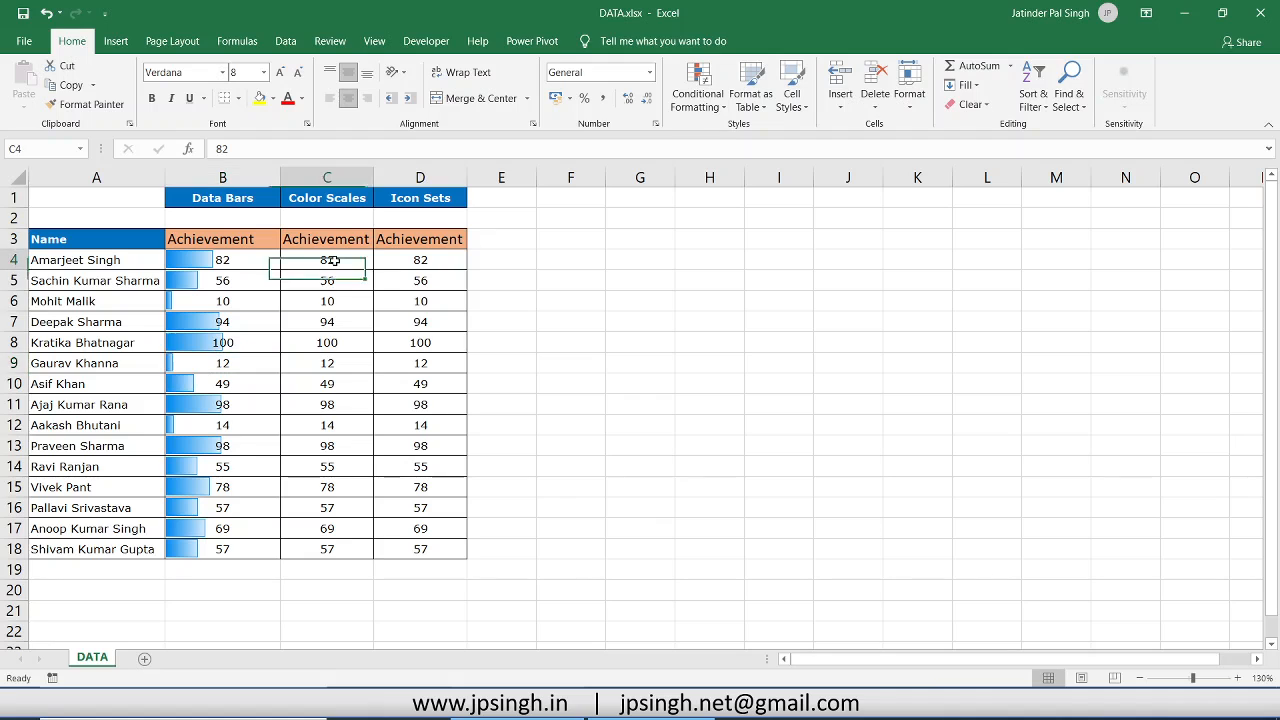
left_click_drag(334, 260, 320, 546)
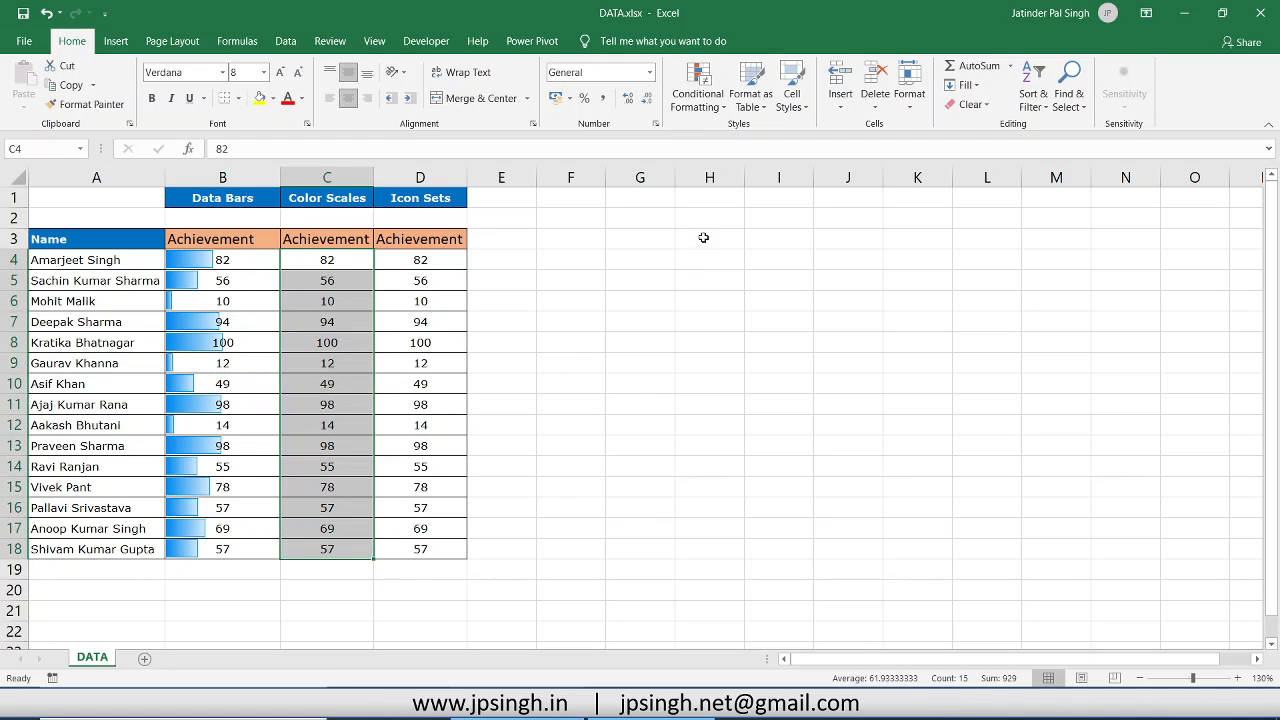
left_click(698, 88)
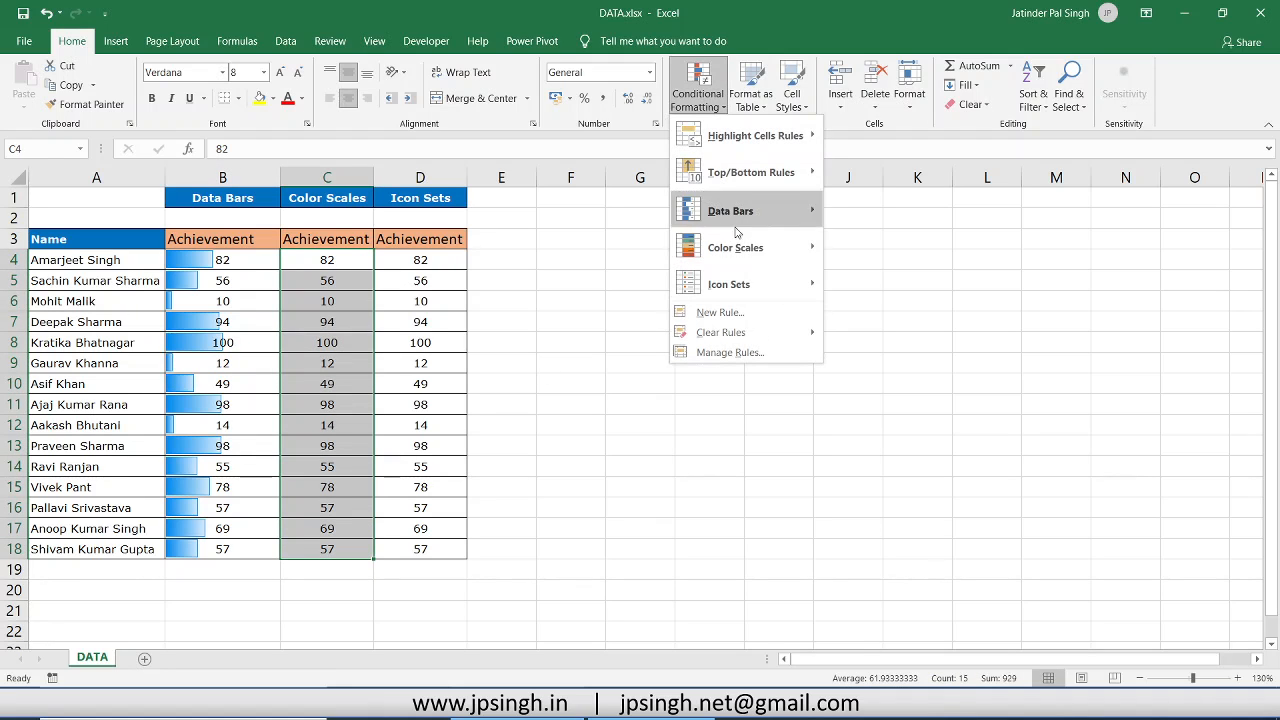
mouse_move(737, 249)
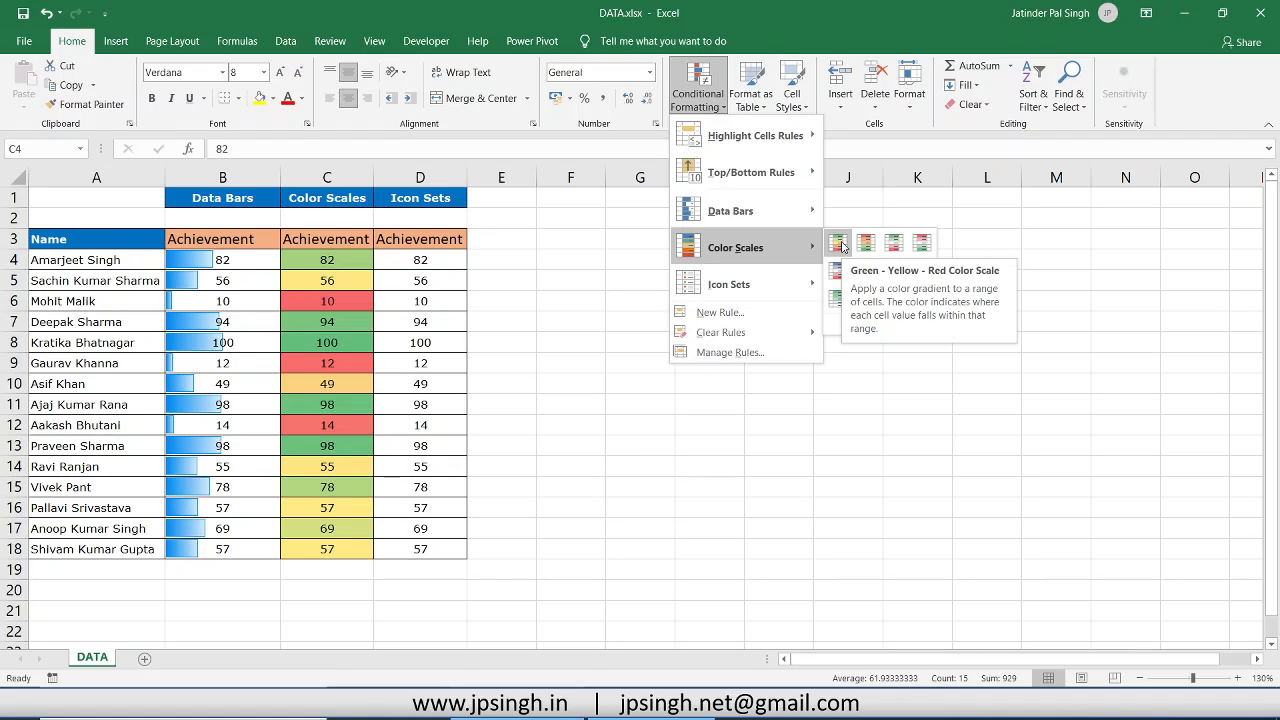
left_click(839, 244)
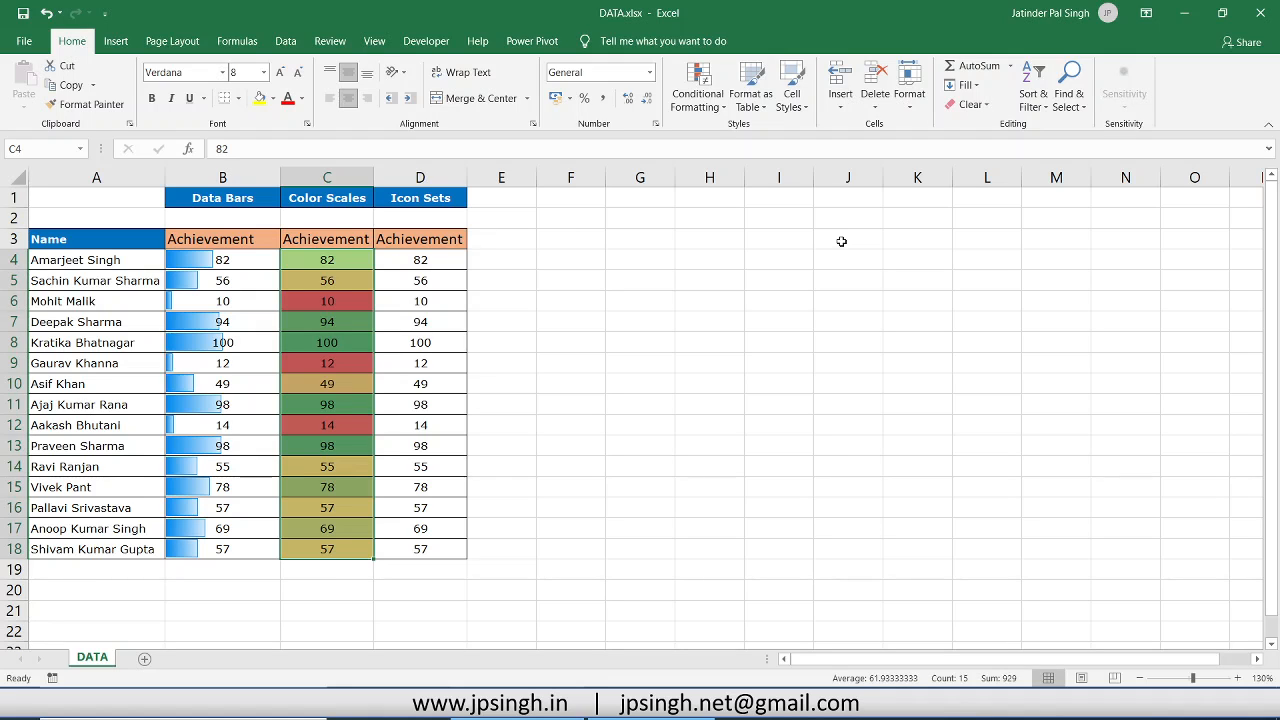
Apply the unrimmed three-circle traffic light icon set in green, yellow and red to D4:D18
left_click(437, 260)
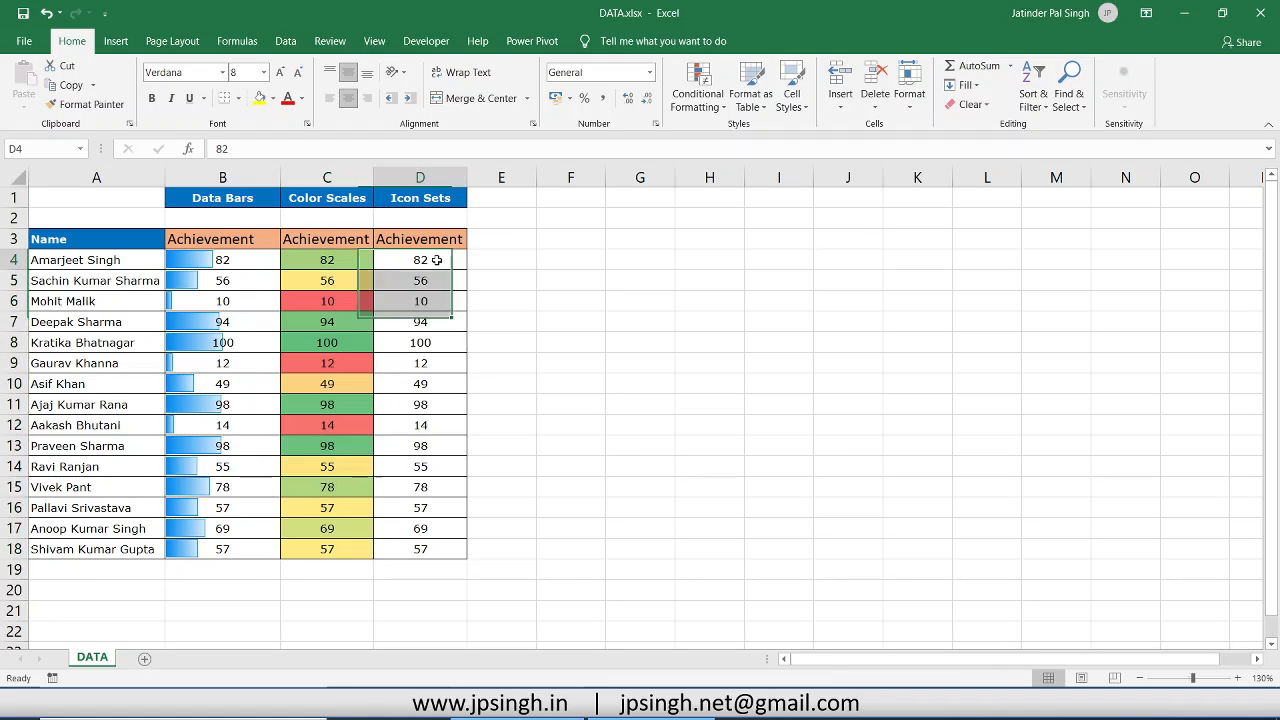
left_click_drag(437, 260, 439, 545)
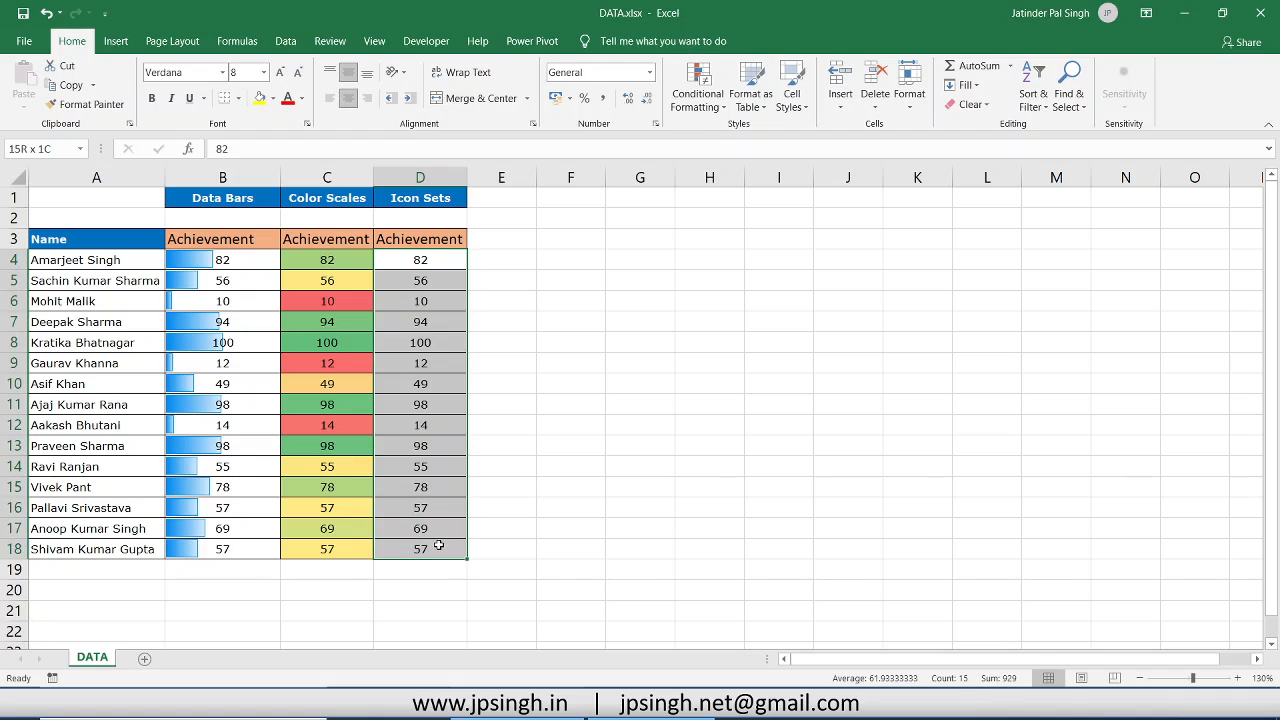
left_click(710, 104)
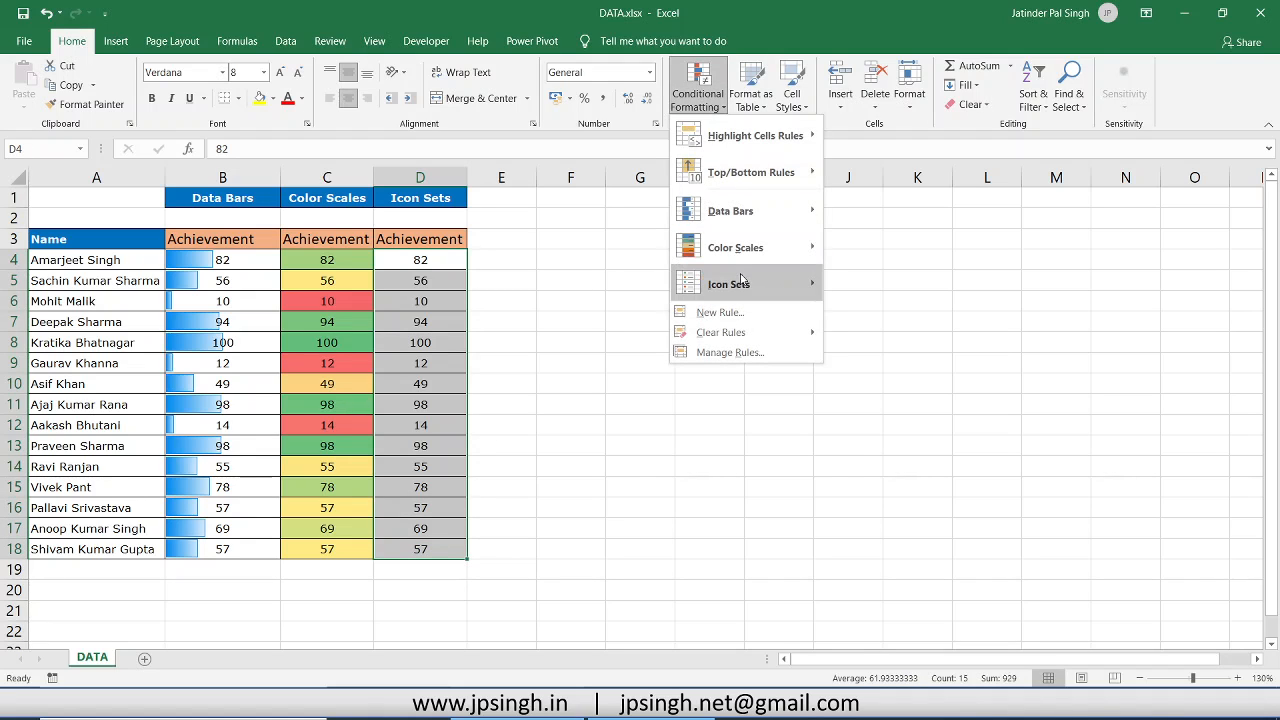
mouse_move(742, 284)
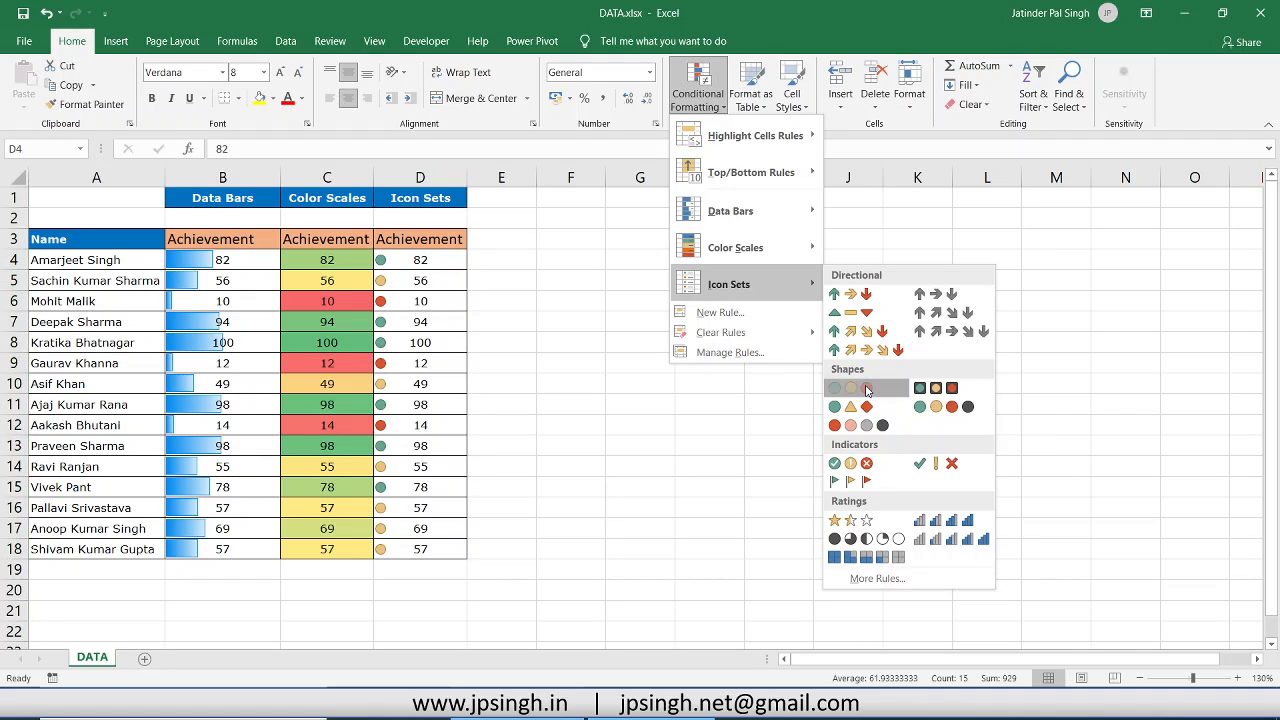
left_click(866, 390)
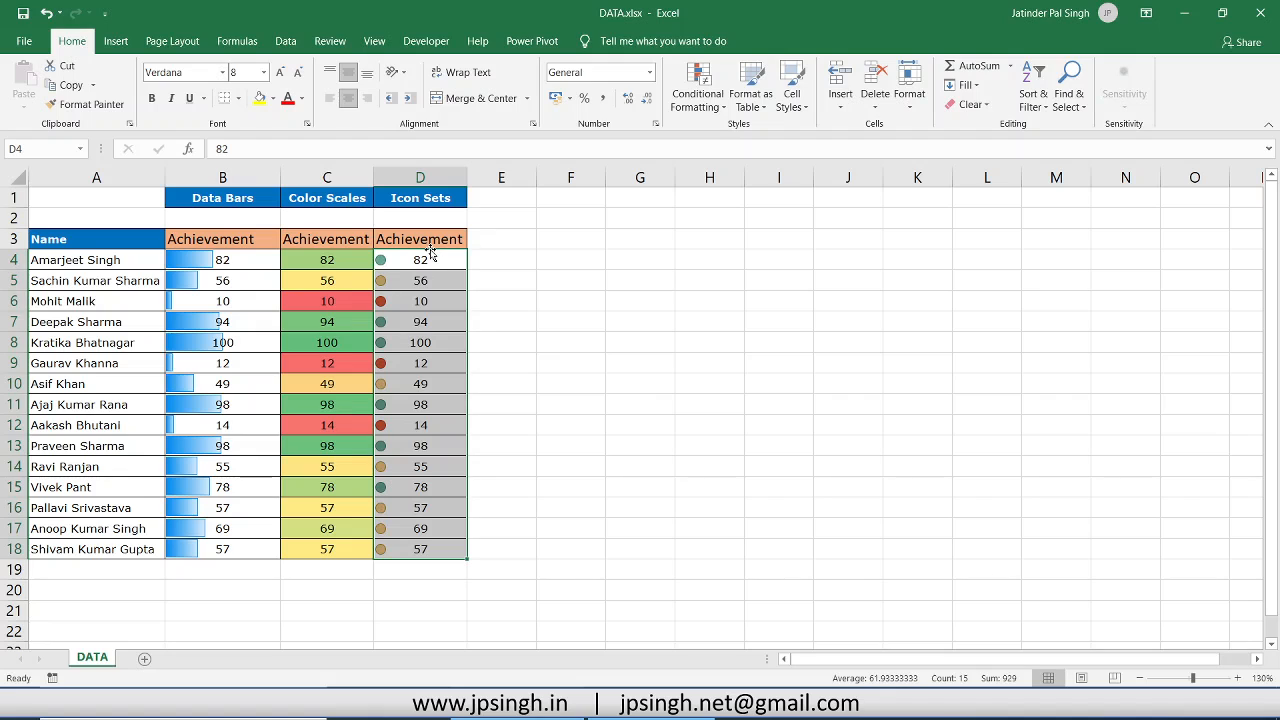
Edit the icon set rule for D4:D18 so both the green and yellow thresholds use the Number type
left_click(715, 107)
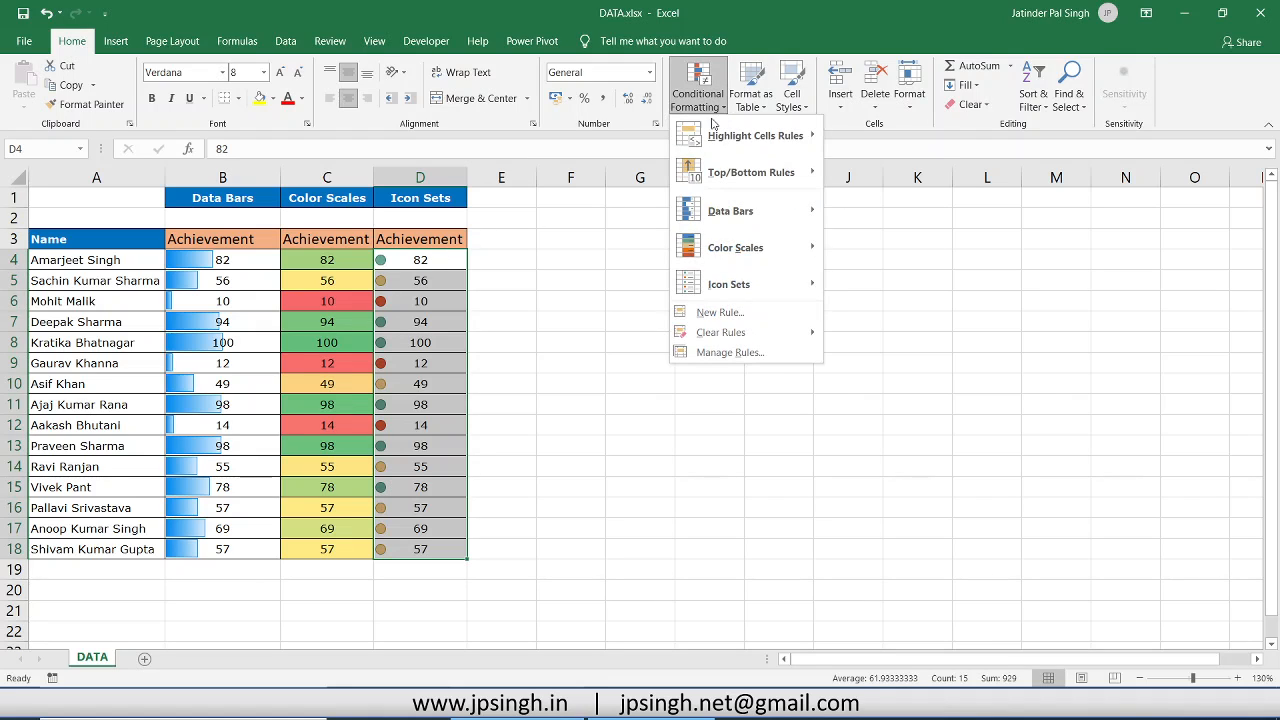
left_click(727, 356)
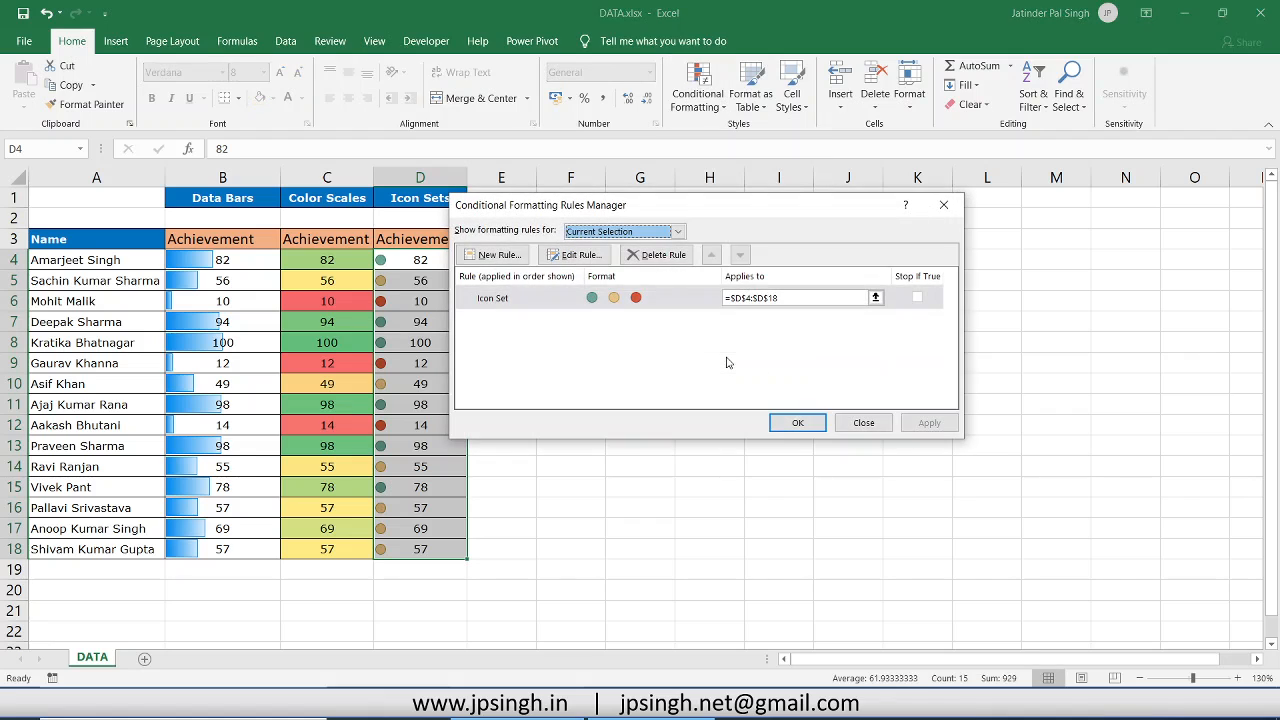
left_click(580, 255)
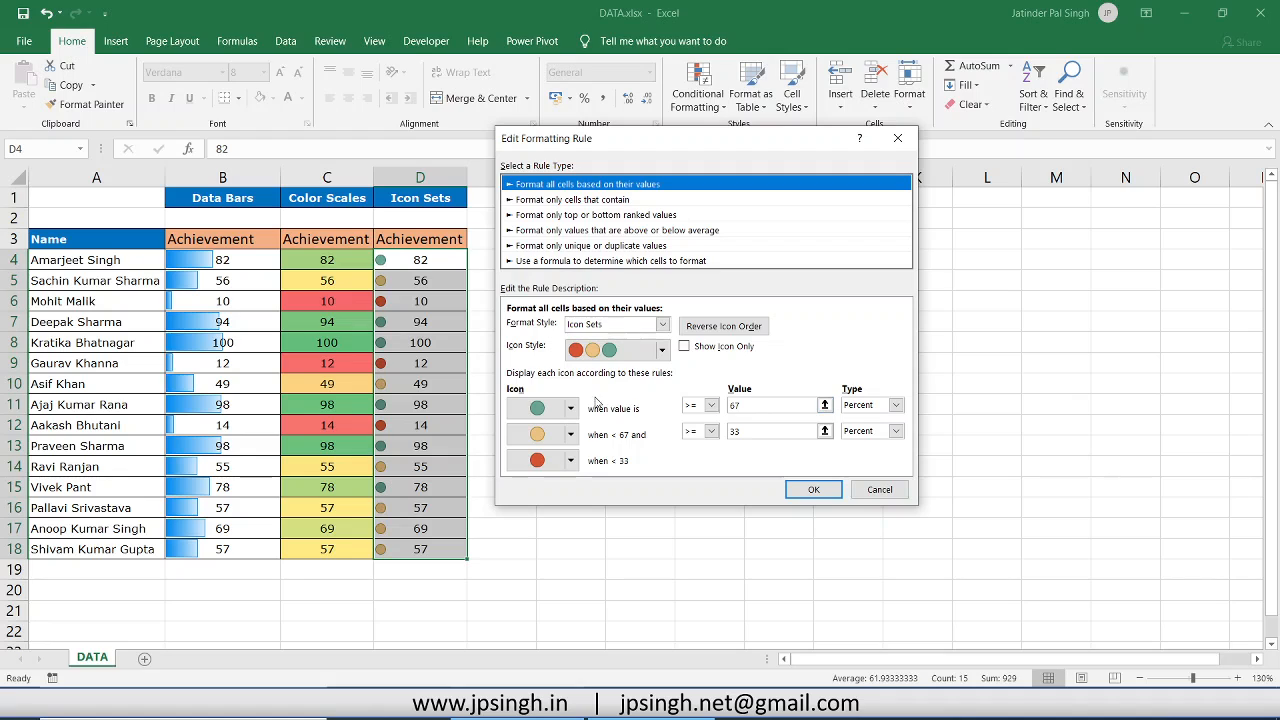
left_click(897, 432)
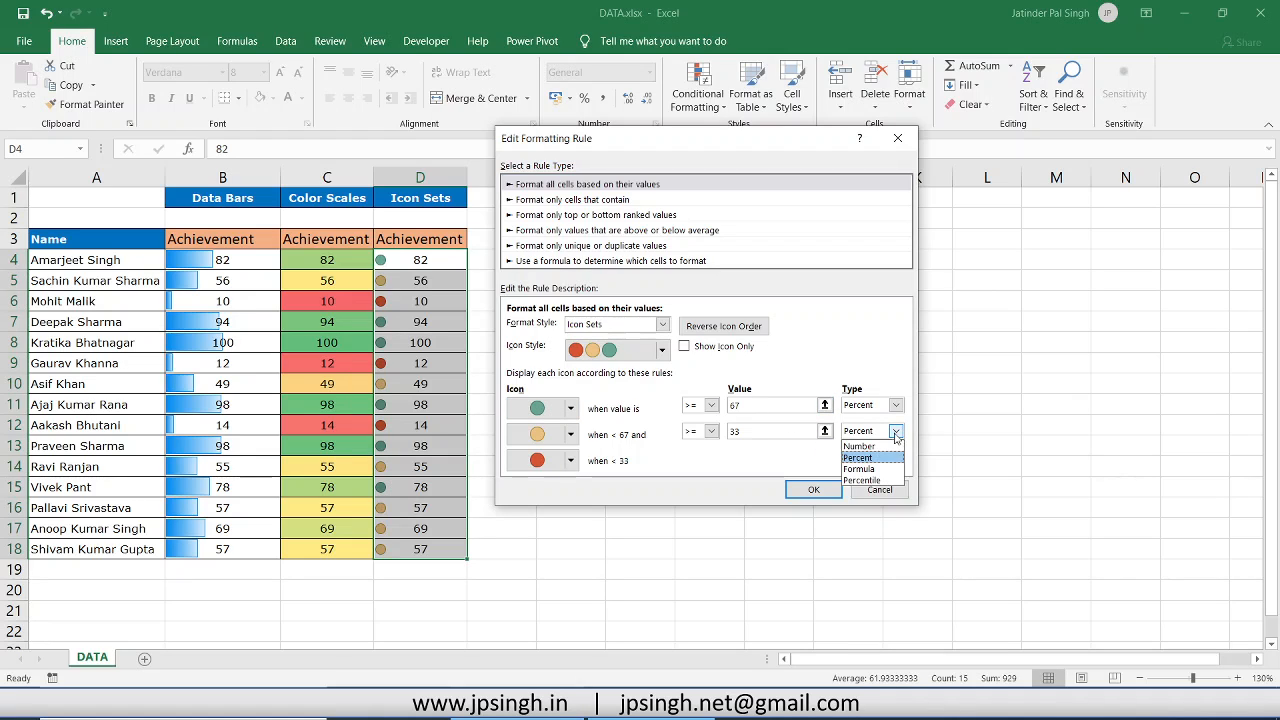
left_click(862, 444)
left_click(896, 405)
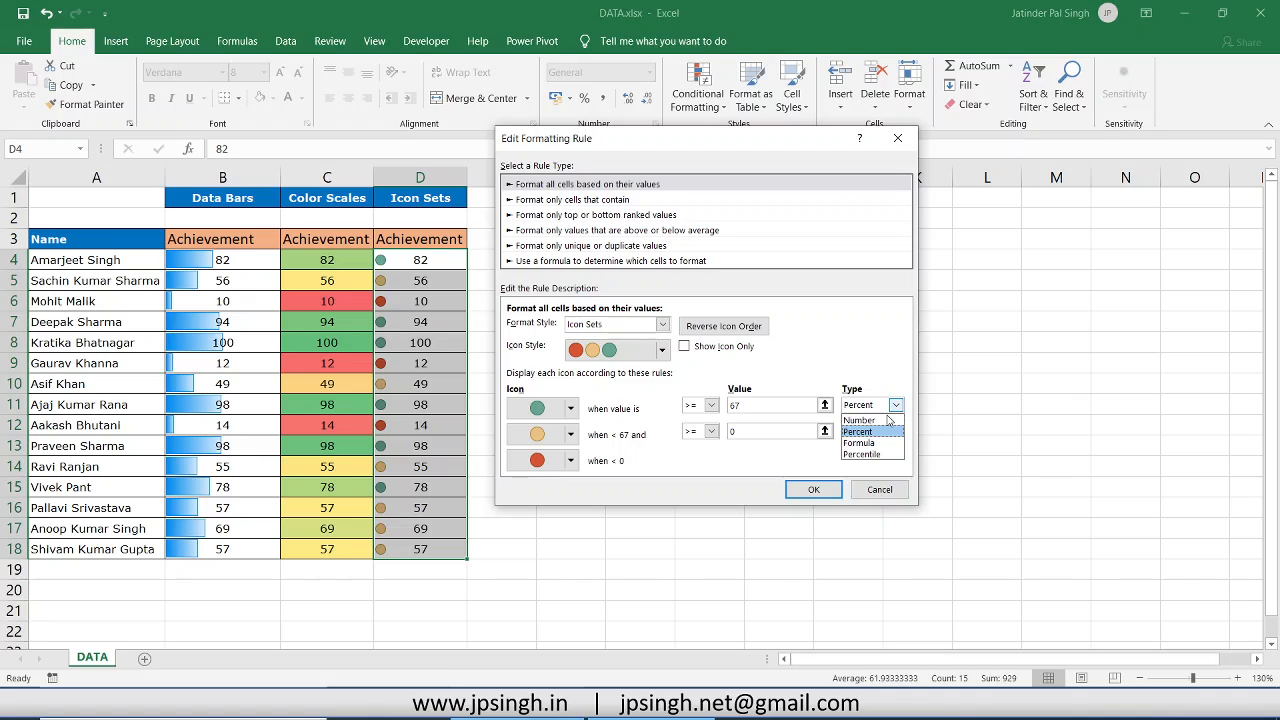
left_click(862, 418)
Set the yellow icon threshold to >= 50 and the green one to >= 100, and apply the icon set rule
left_click(730, 431)
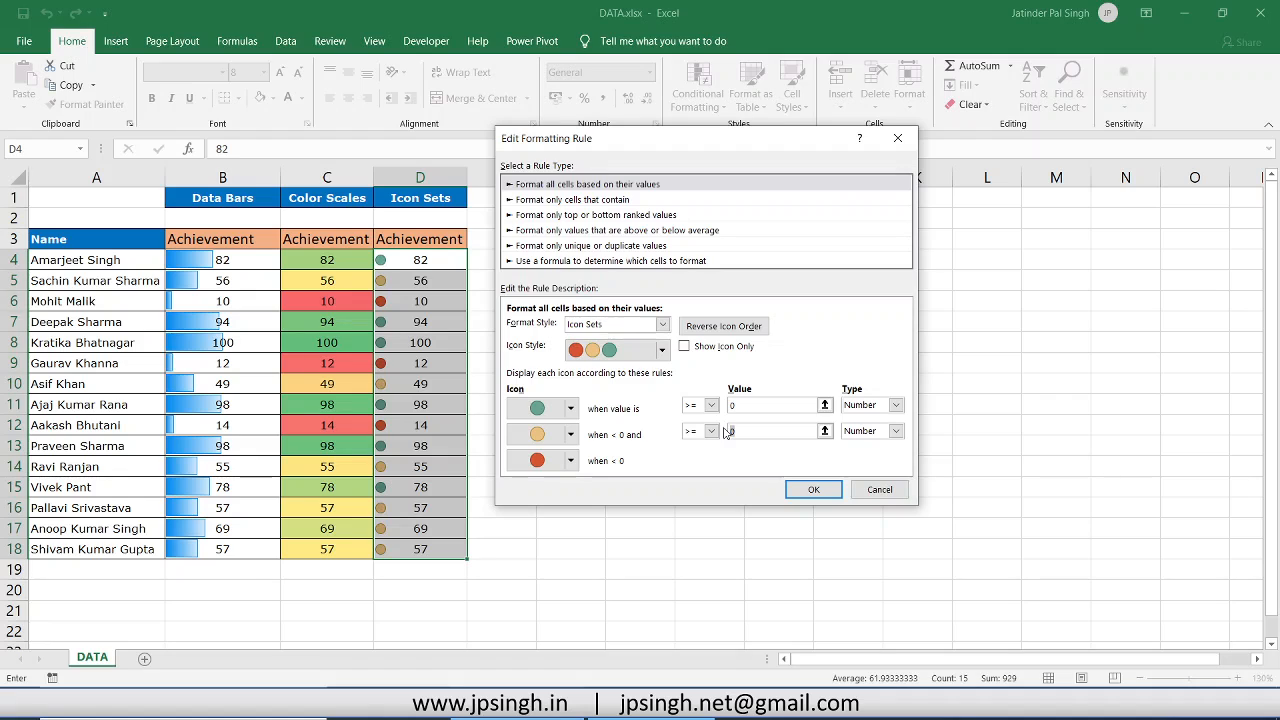
type("50")
left_click(747, 405)
key("BackSpace")
type("100")
left_click(813, 489)
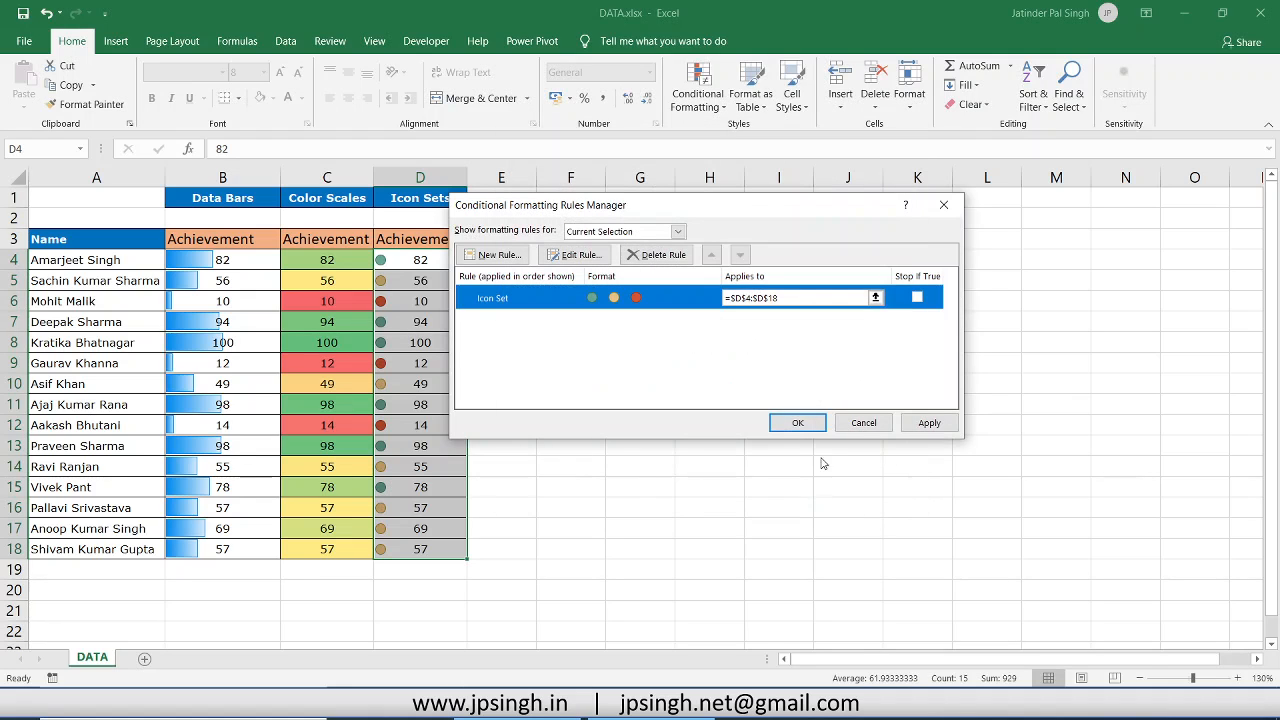
left_click(806, 423)
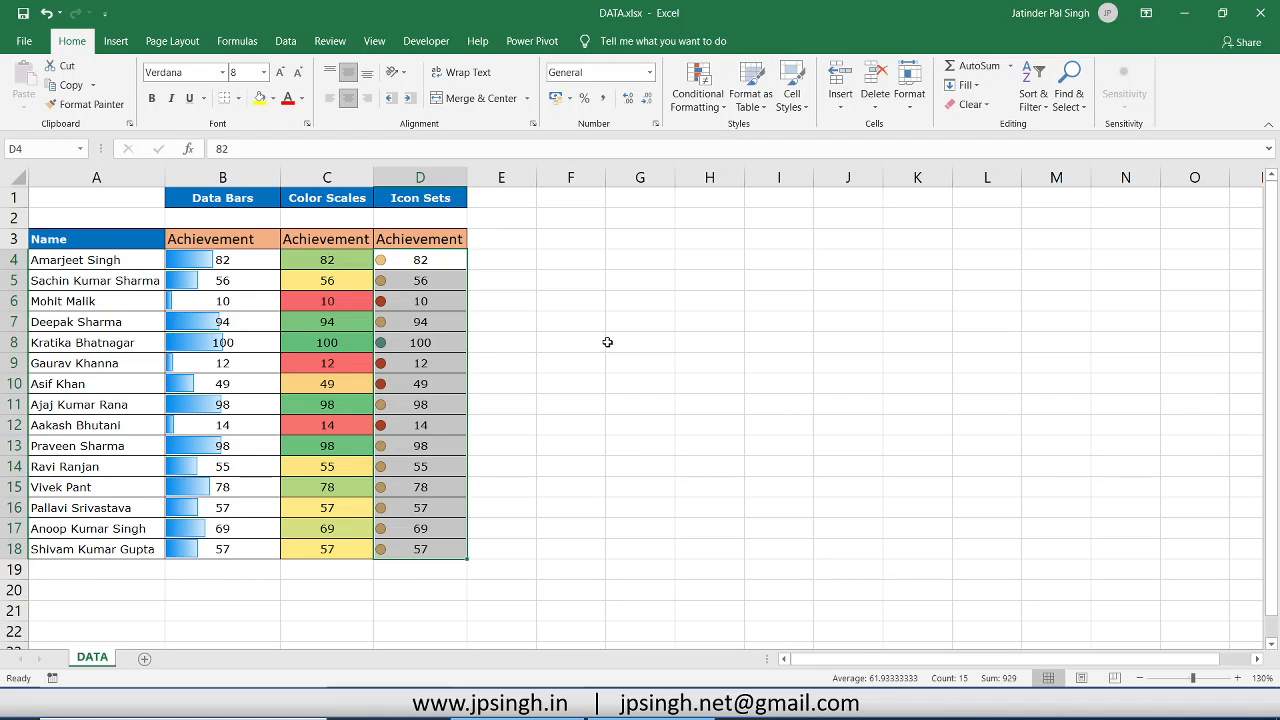
Change the Icon Sets achievement value in D10 to 50 to test the yellow icon threshold
left_click(443, 360)
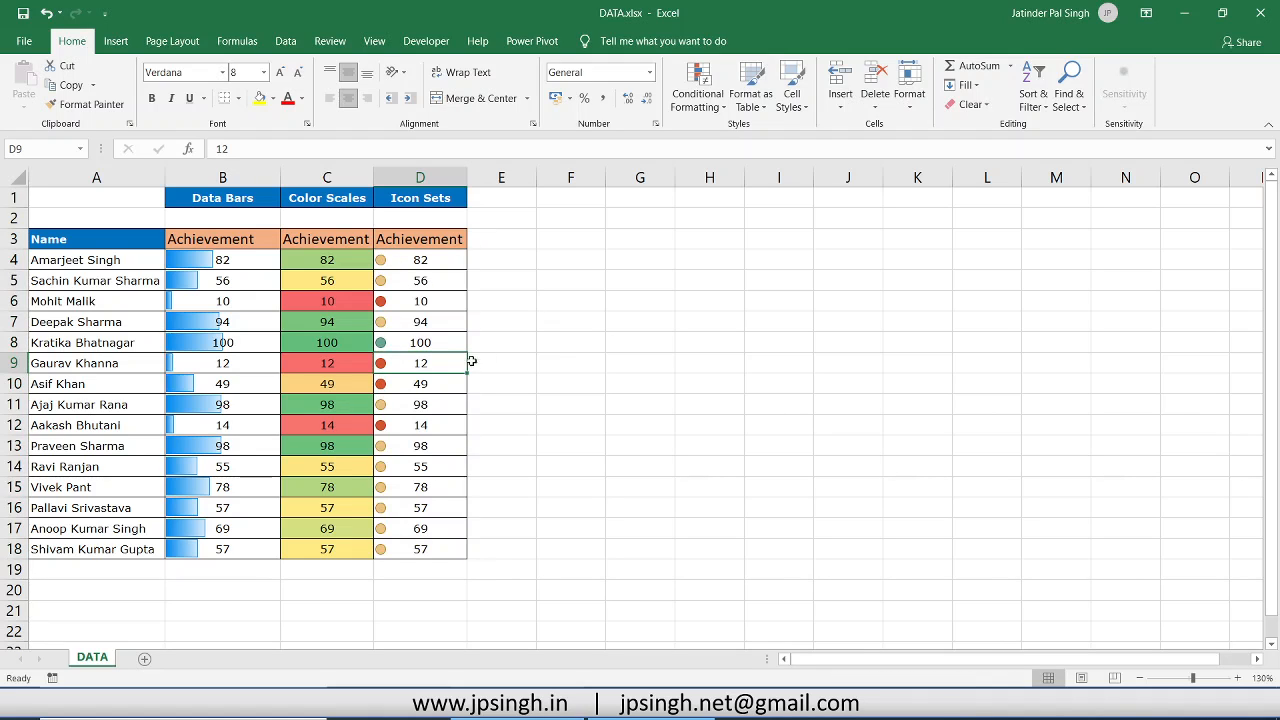
left_click(437, 345)
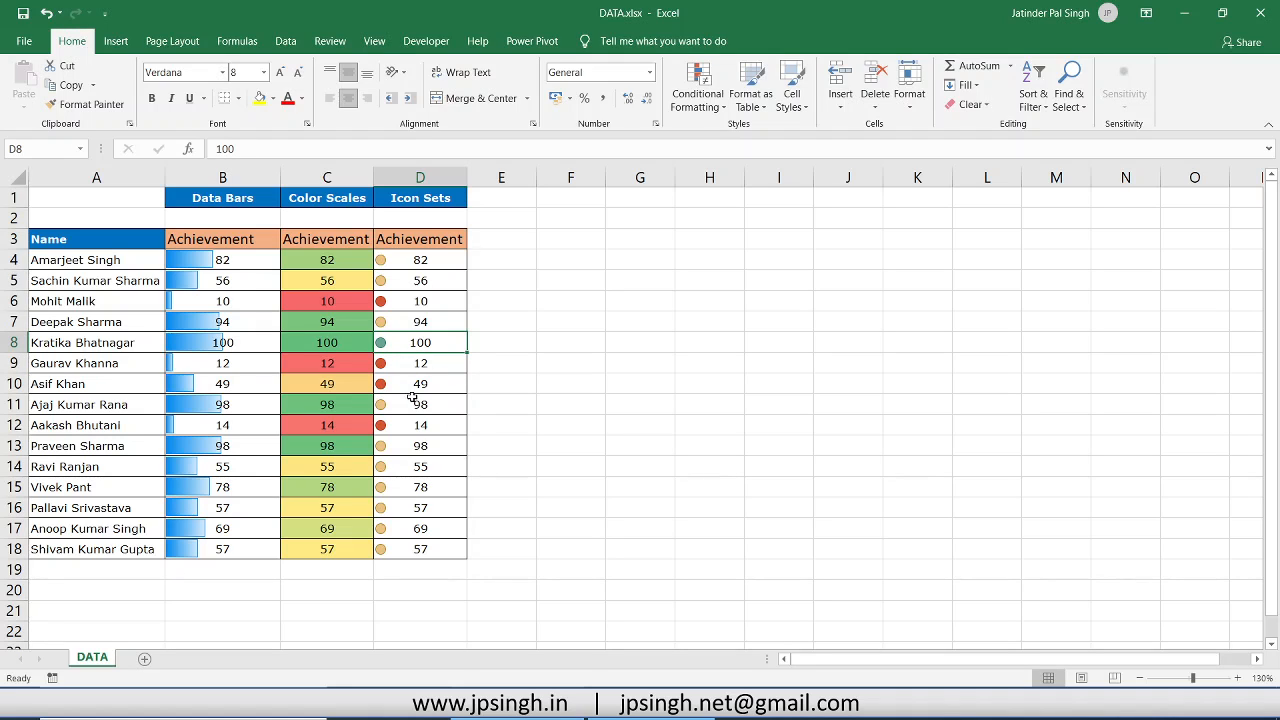
left_click(424, 388)
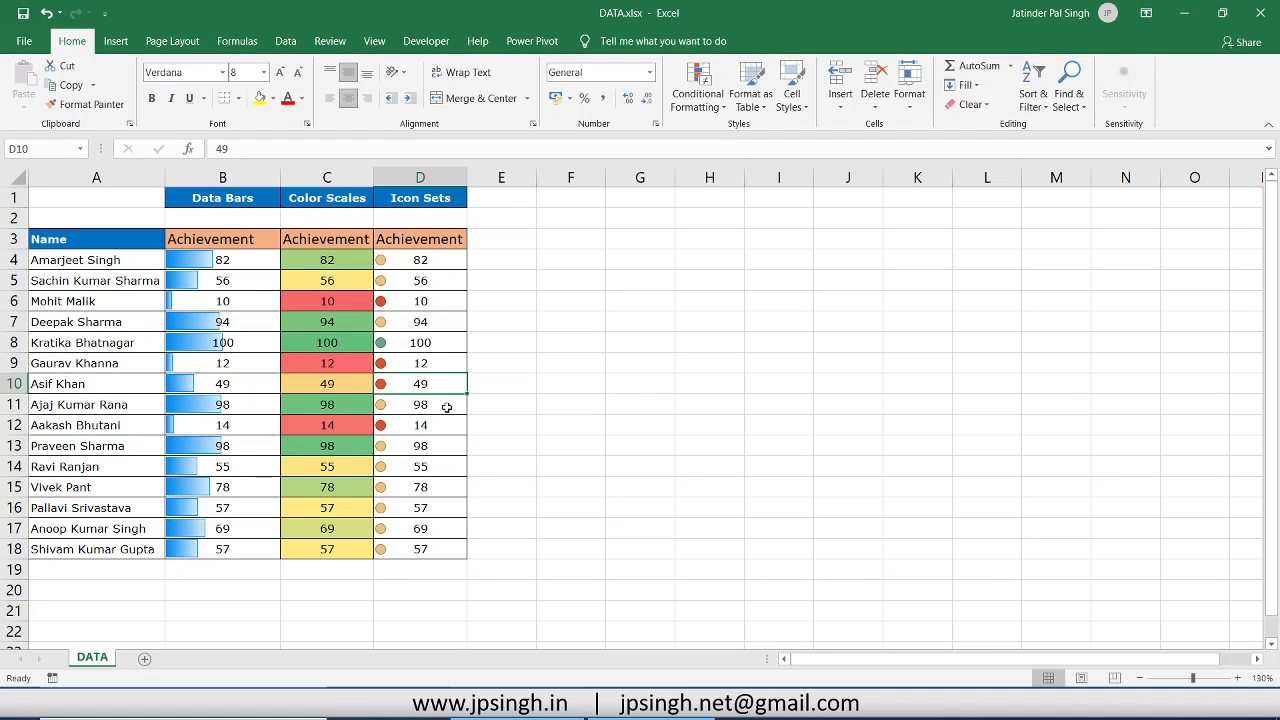
type("50")
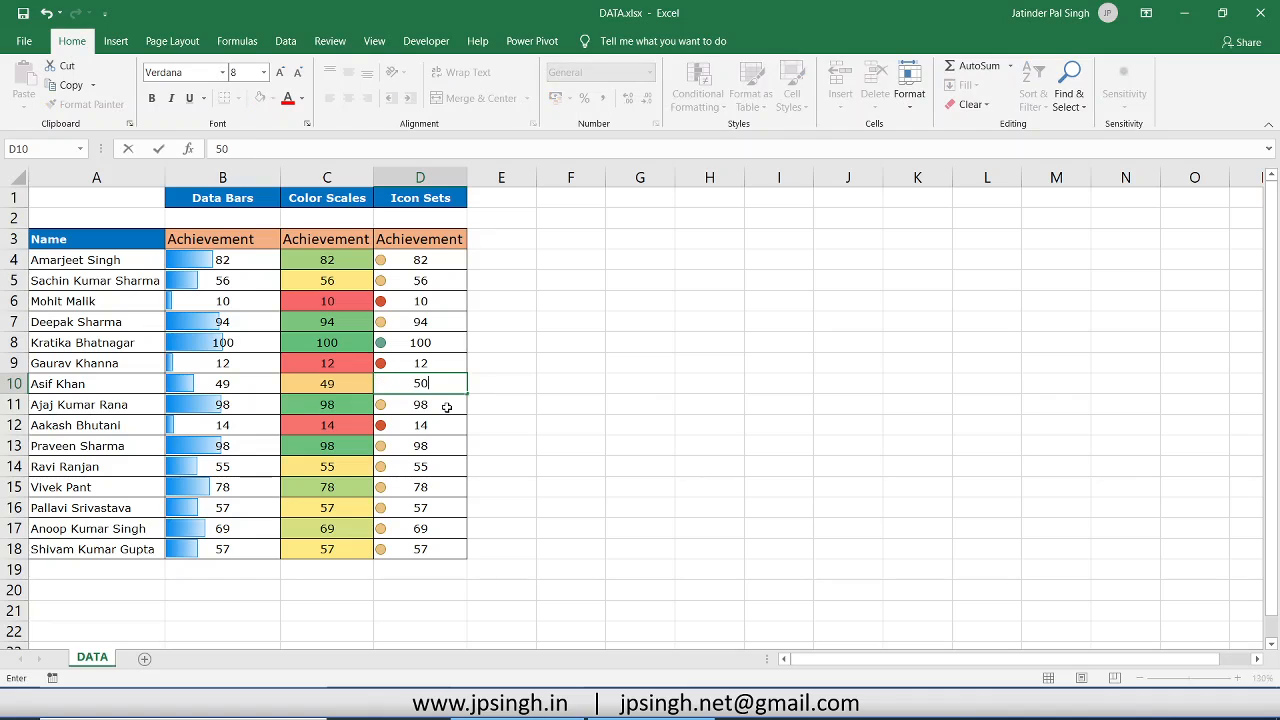
key("Return")
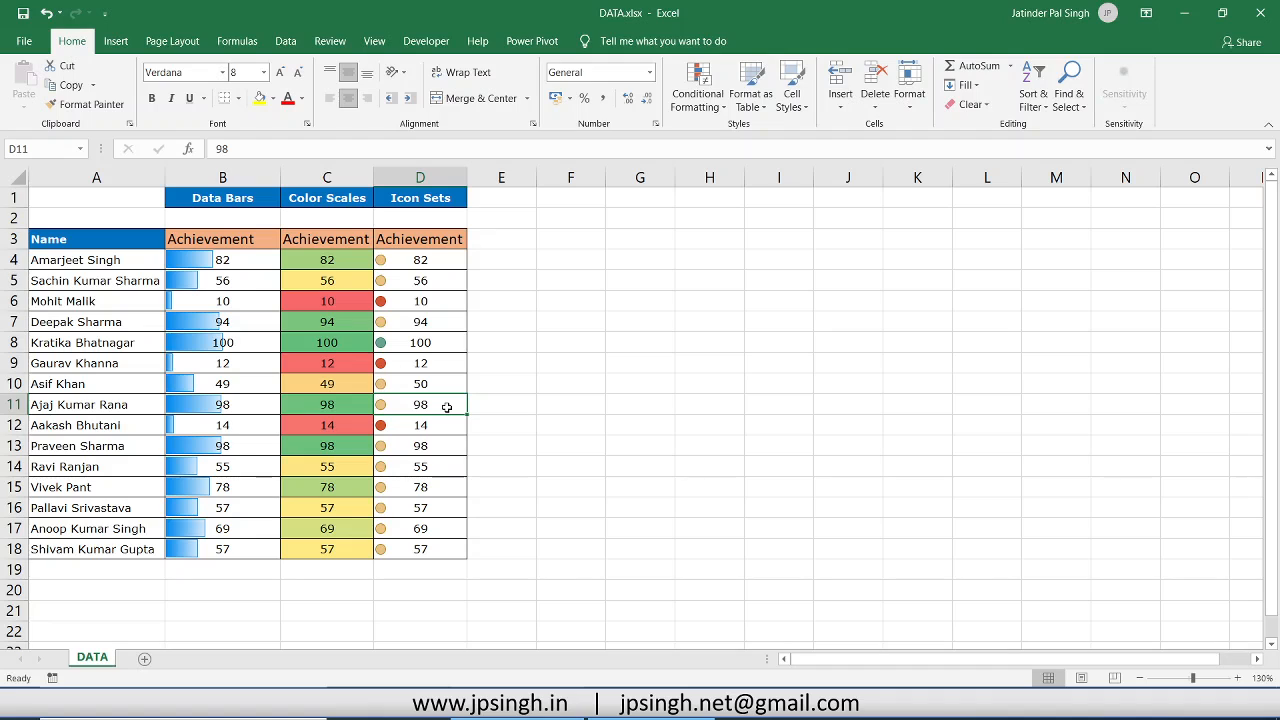
Test the green icon threshold by entering 99 in D11 and replacing it with 100
type("99")
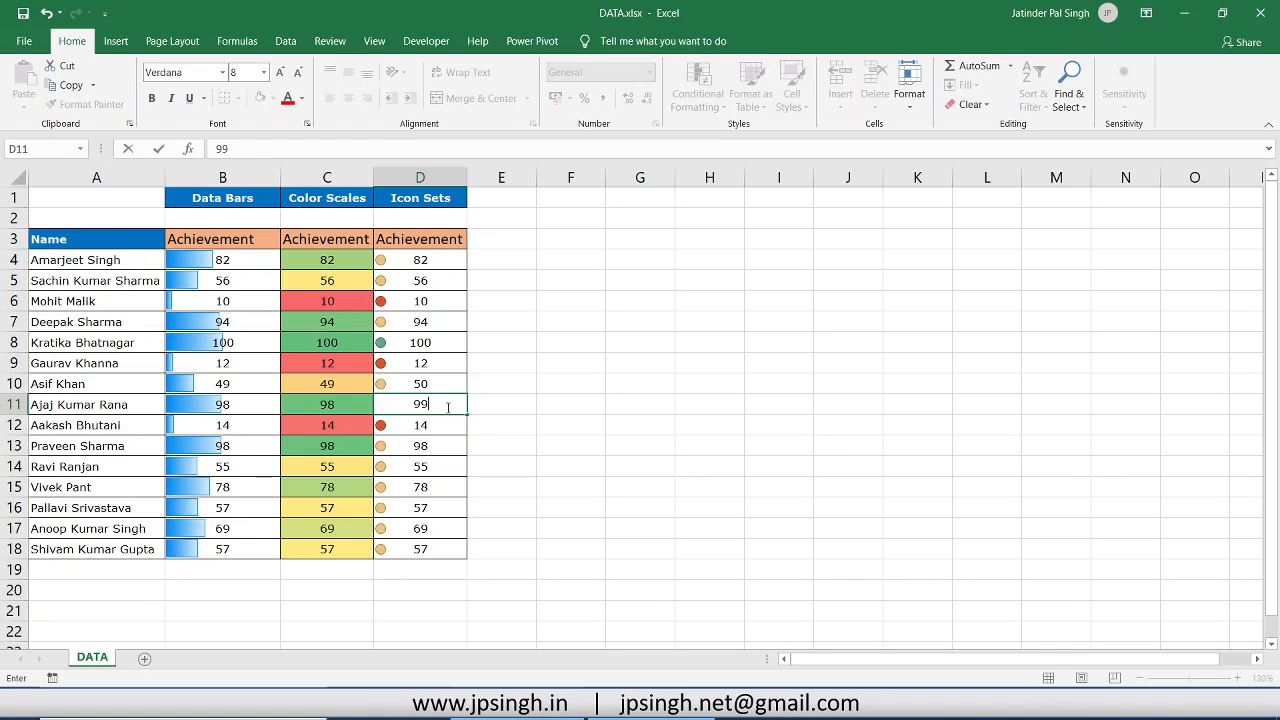
key("Return")
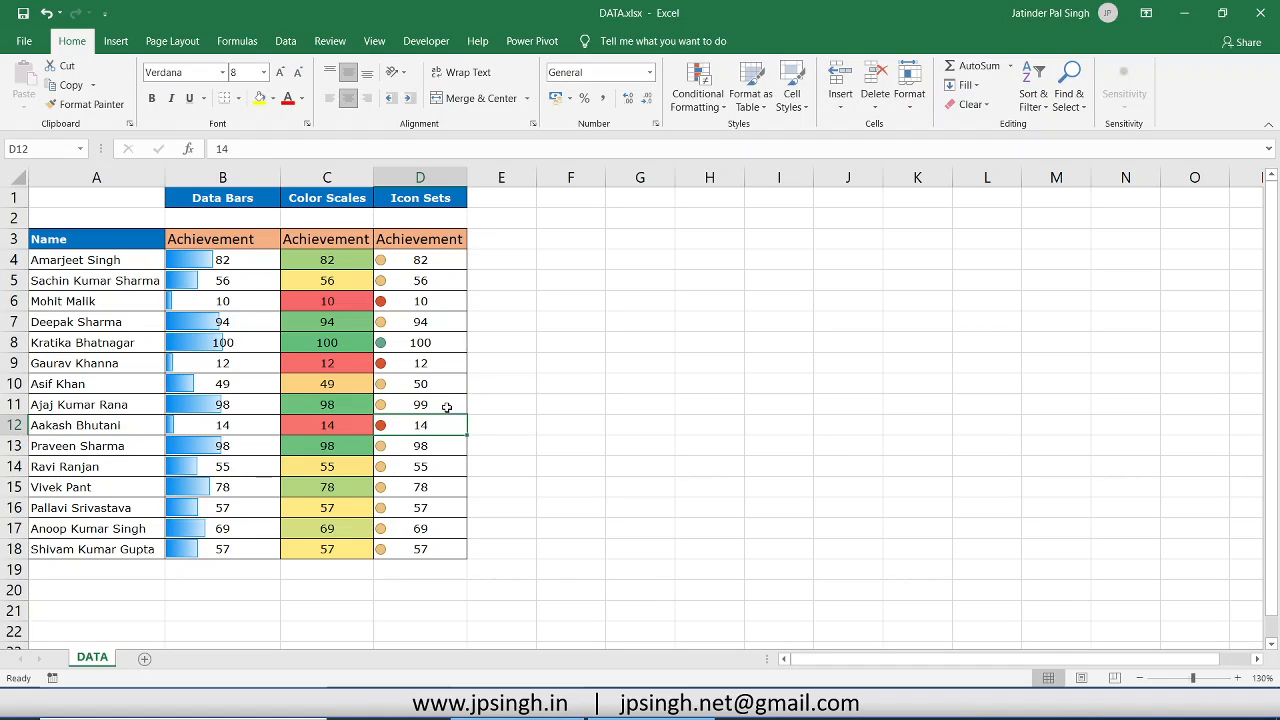
left_click(447, 407)
type("100")
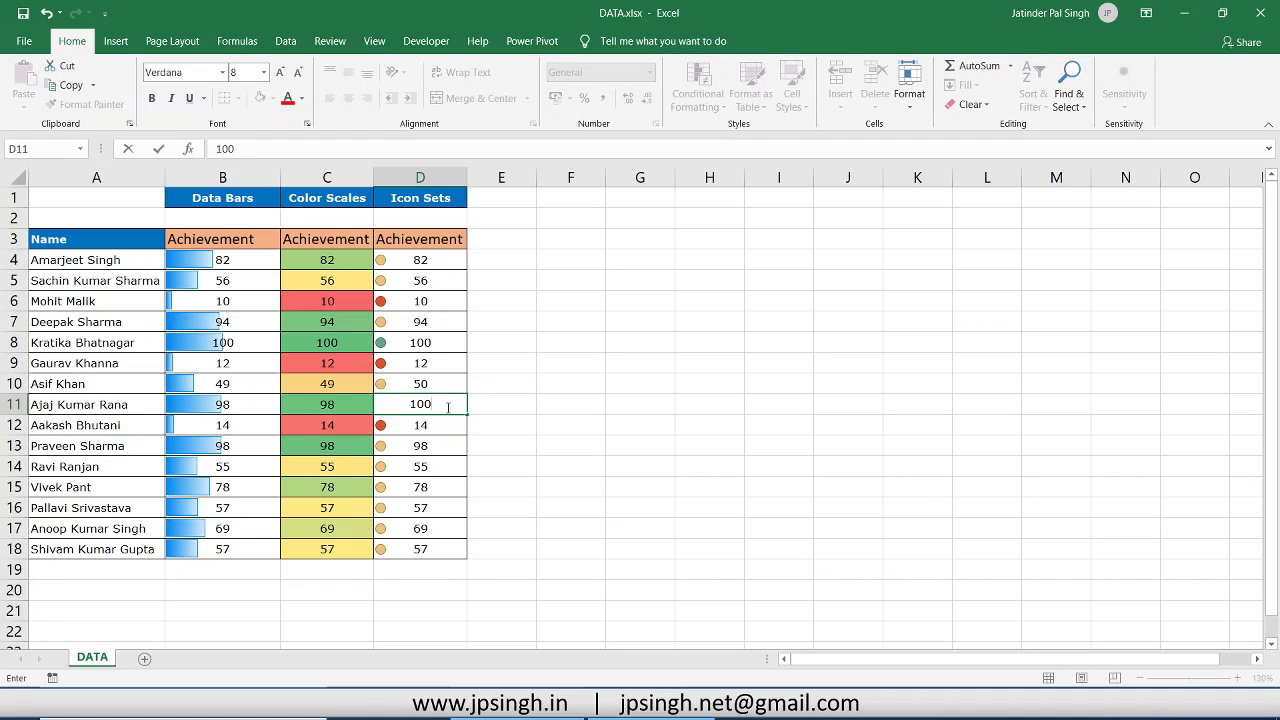
key("Return")
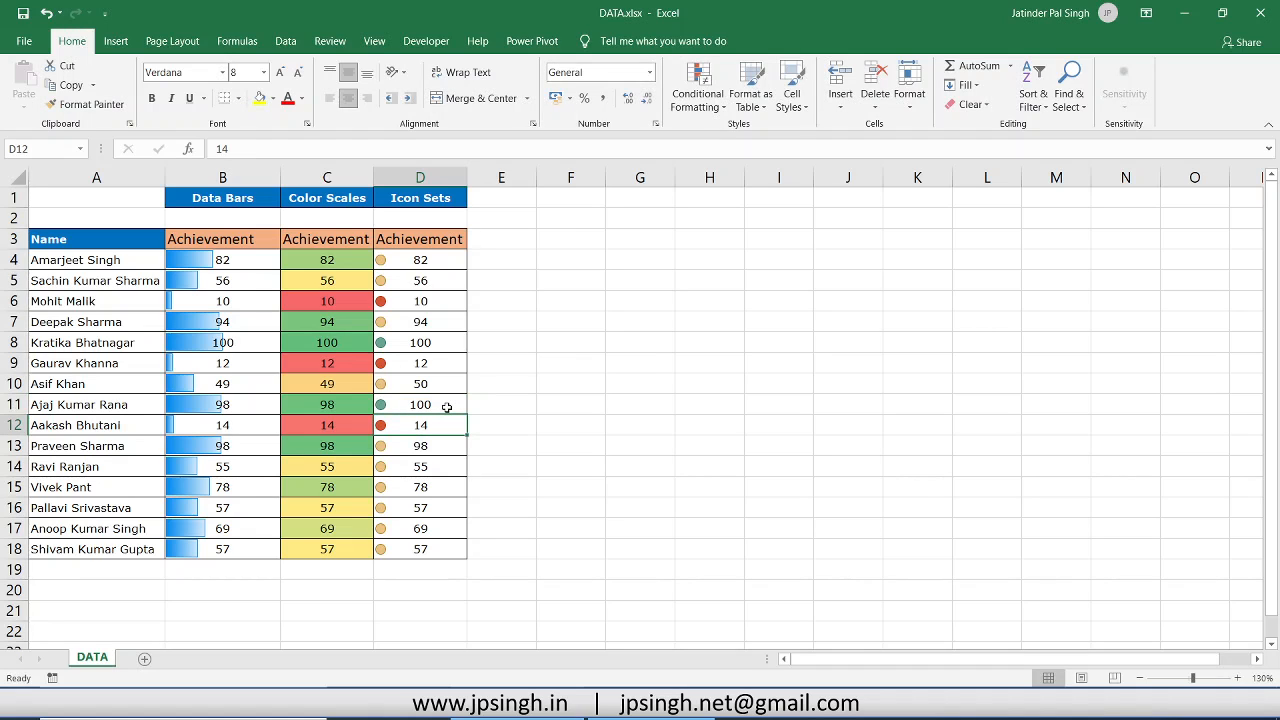
Set the Icon Sets achievement value in D11 to 120 to test a value above the green threshold
left_click(447, 407)
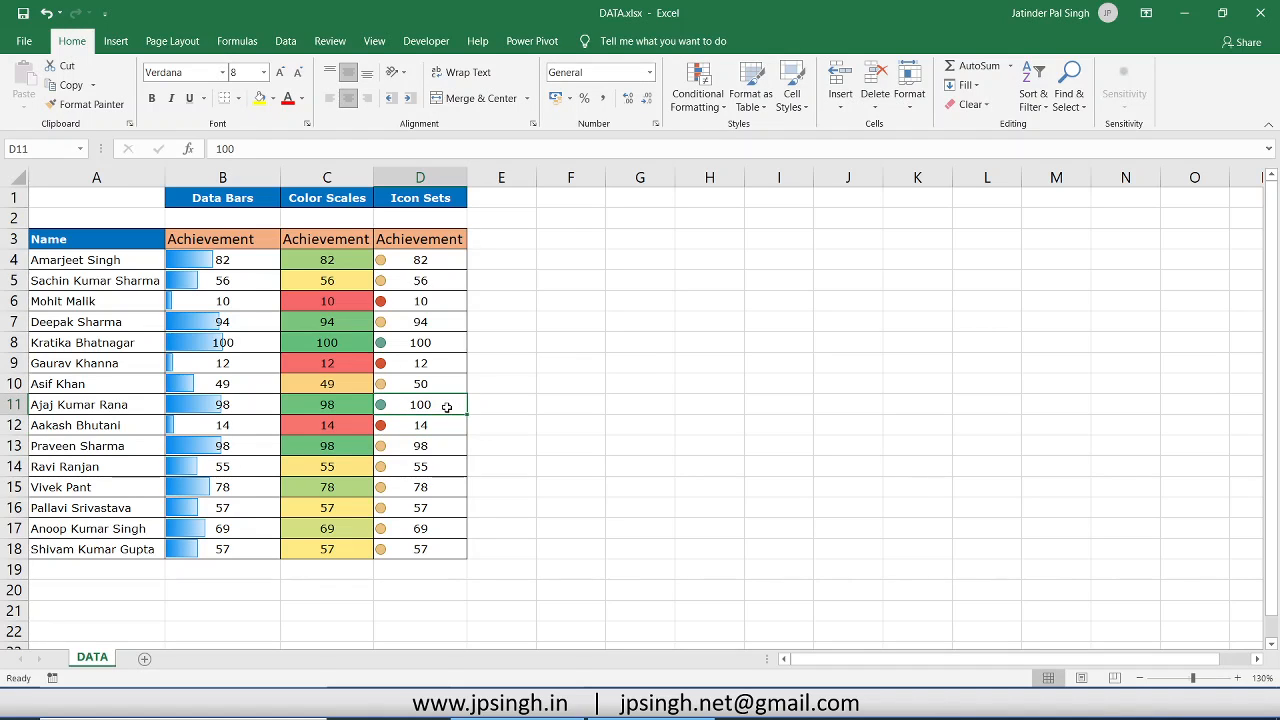
type("120")
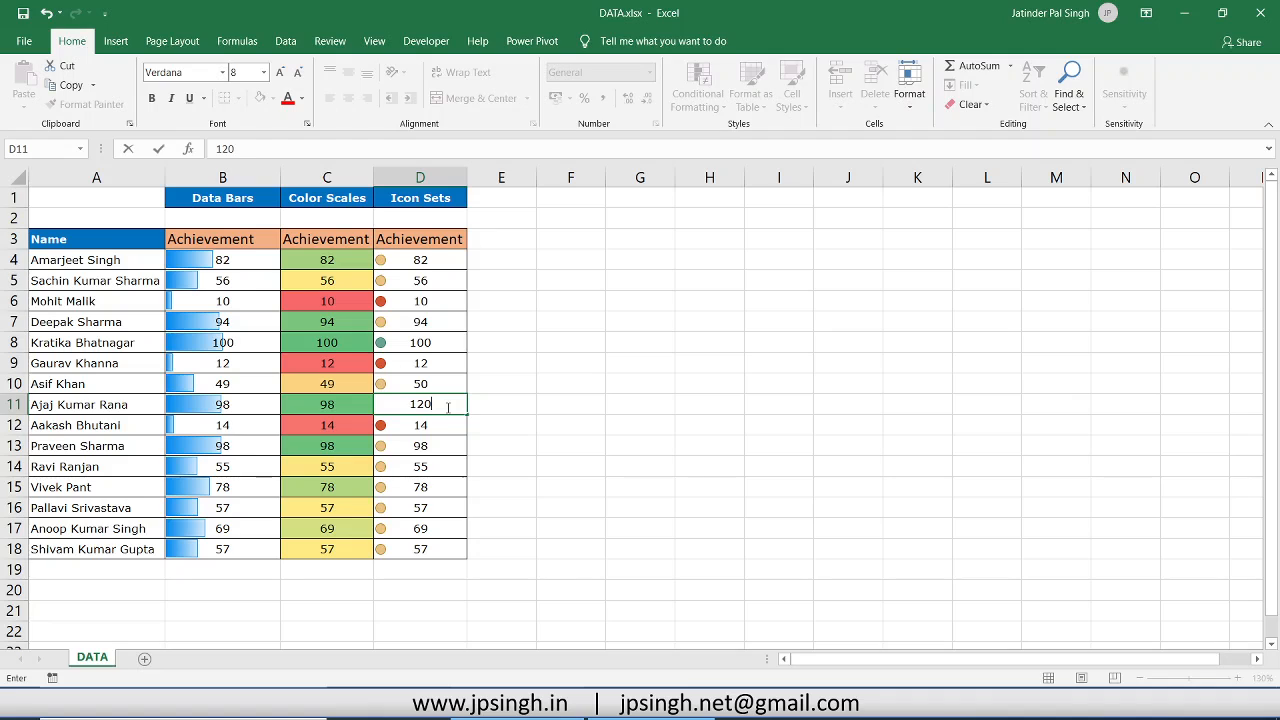
key("Return")
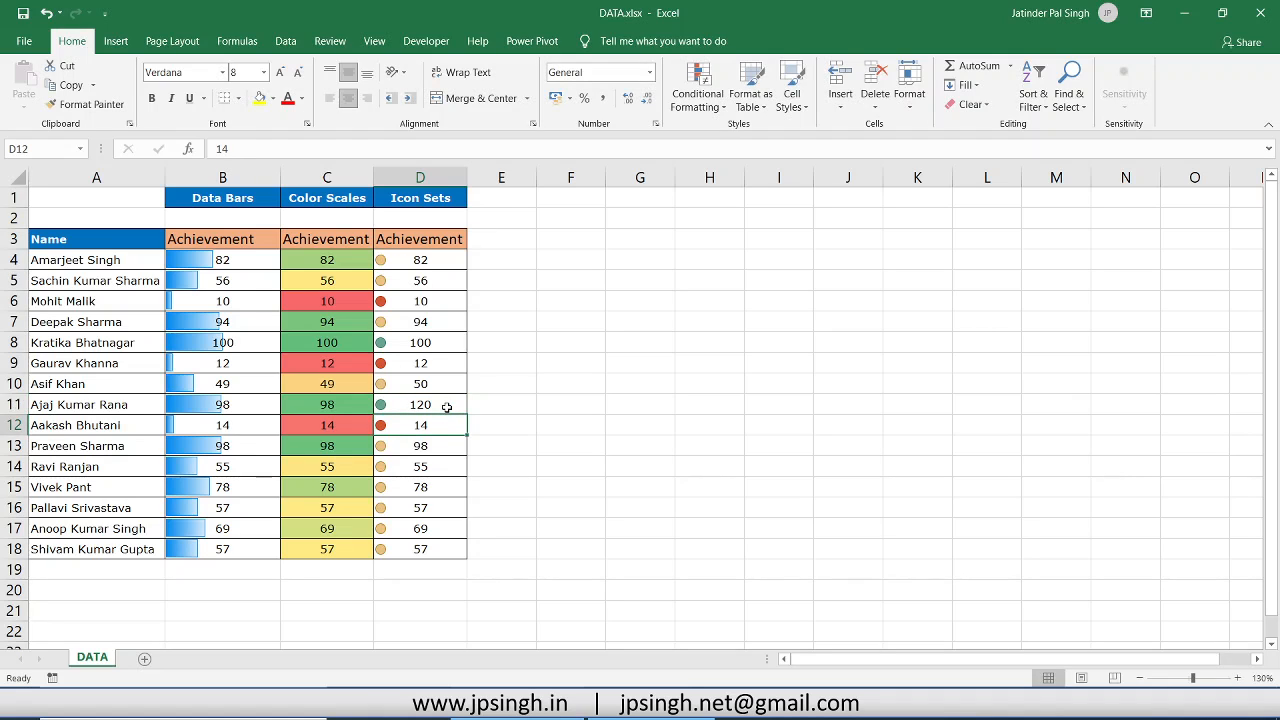